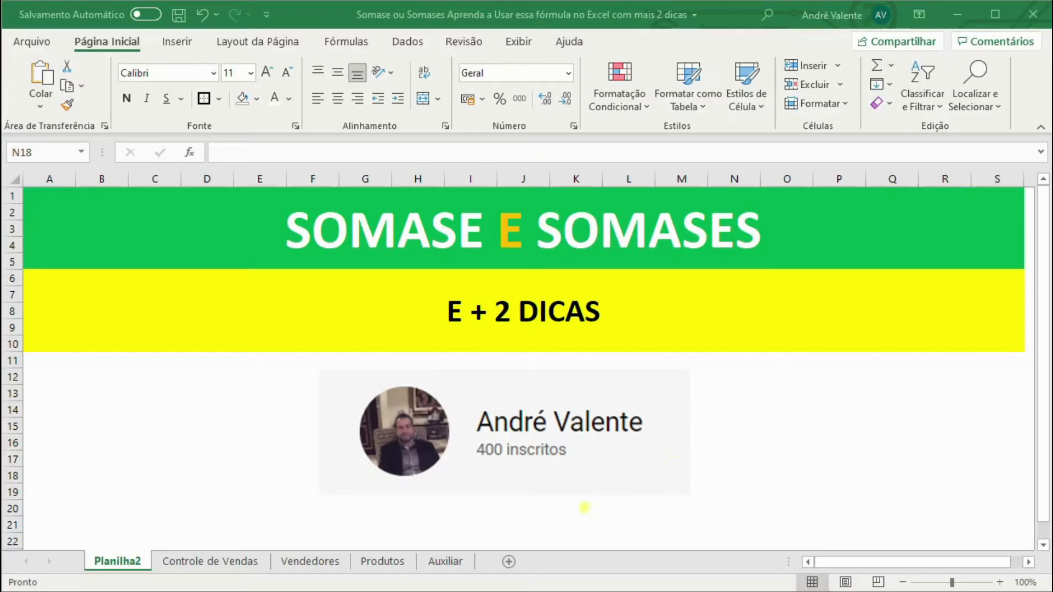
Examine the Controle de Vendas, Vendedores, Produtos and Auxiliar sheets, including the seller and product lookup formulas in the first sales row.
left_click(200, 561)
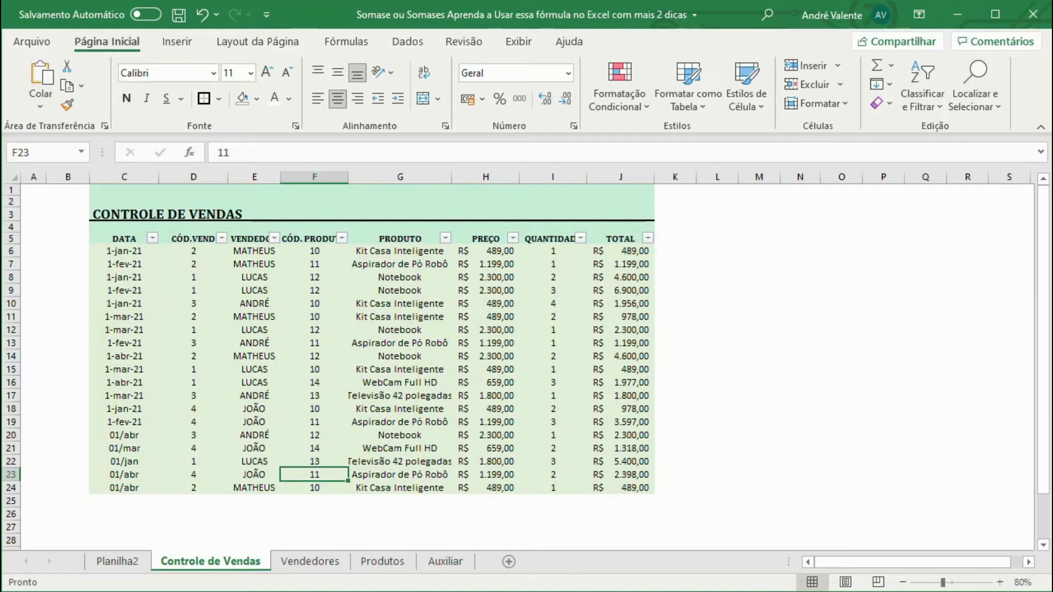
left_click(317, 560)
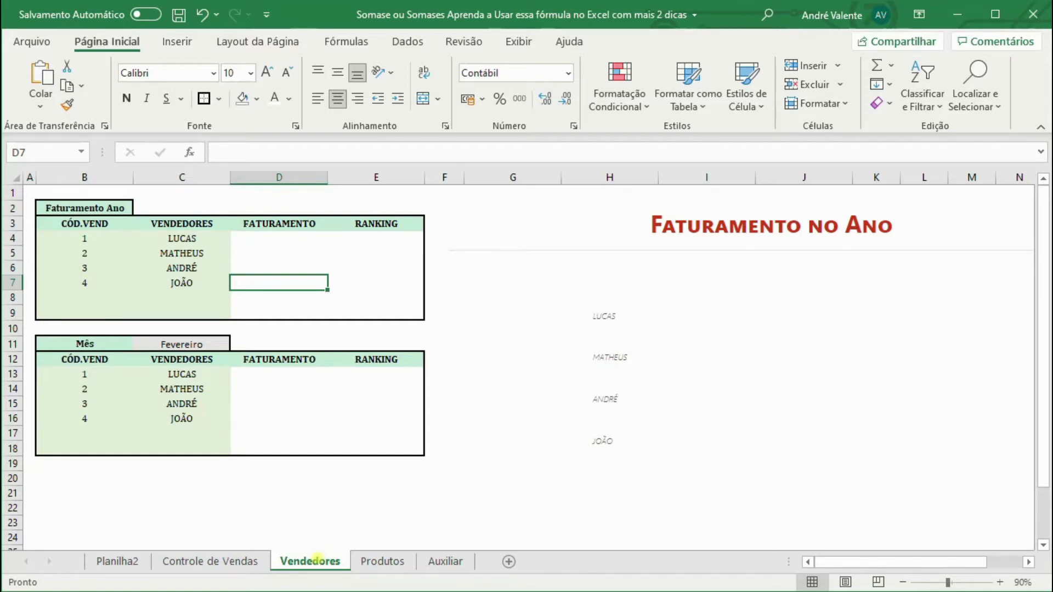
left_click(379, 562)
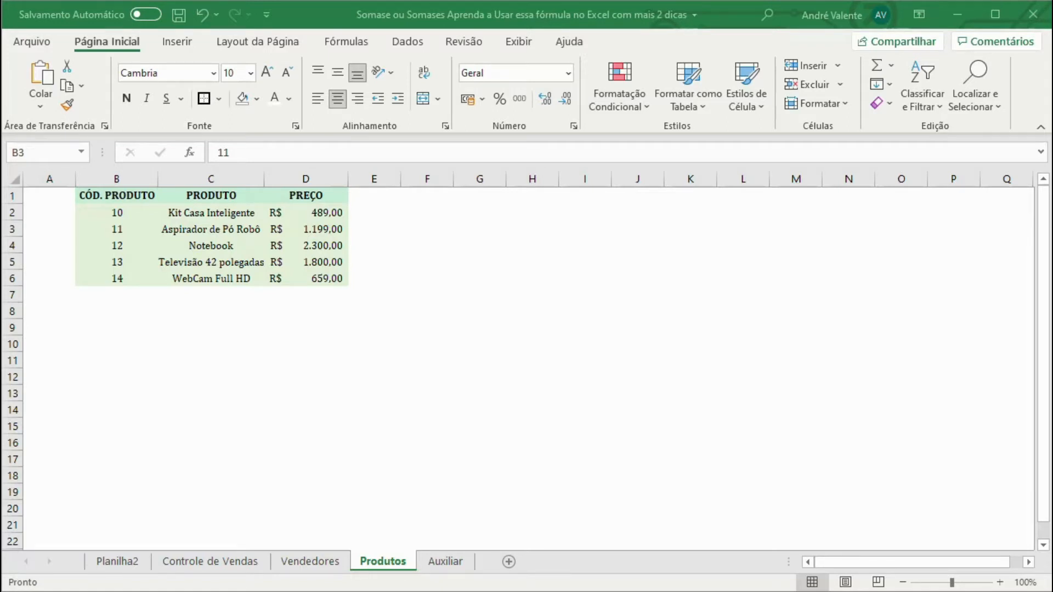
left_click(225, 562)
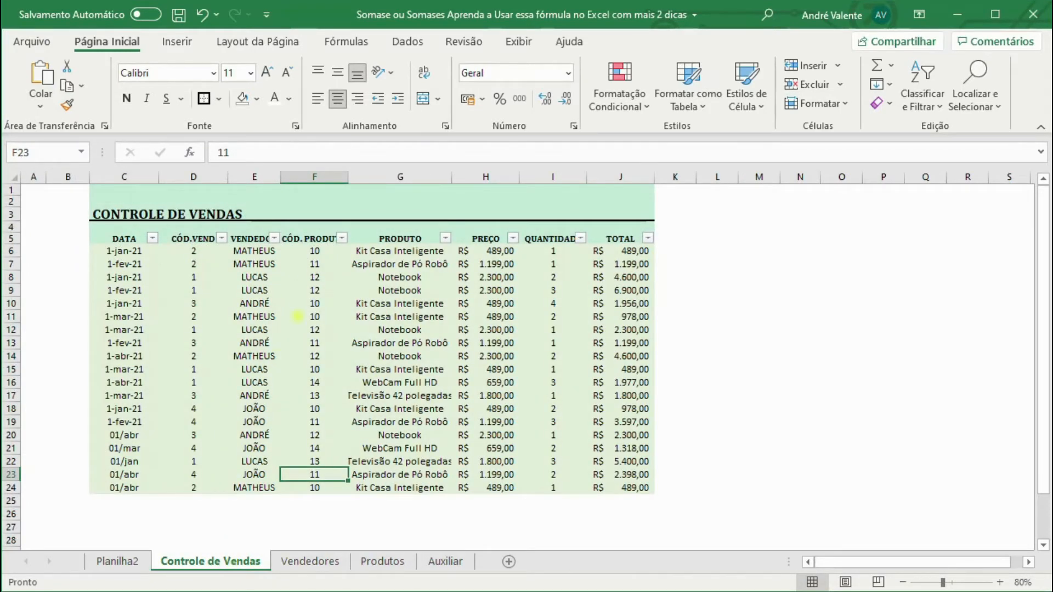
left_click(261, 253)
left_click(221, 254)
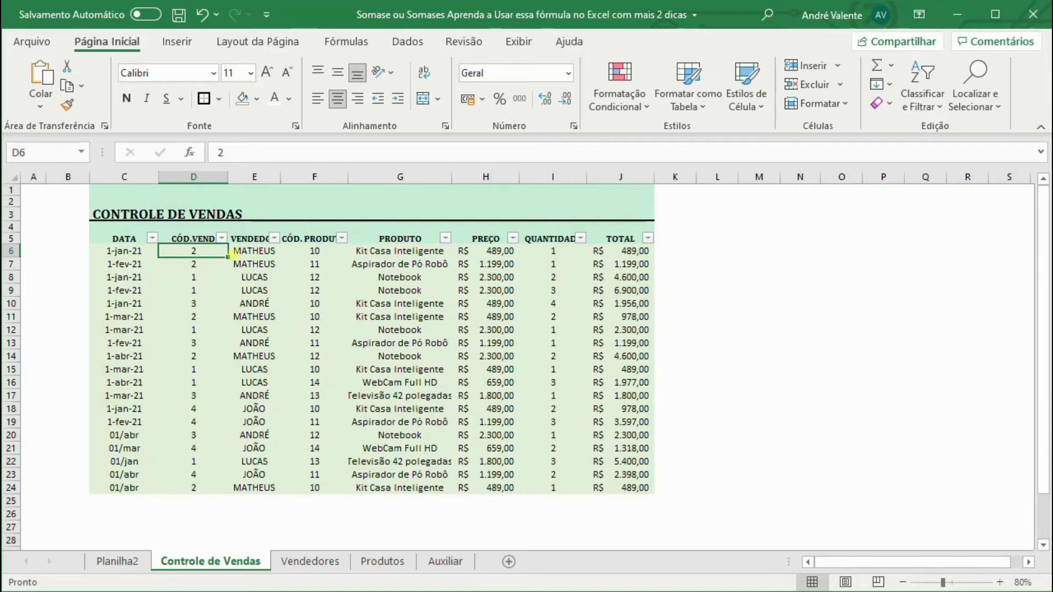
left_click(244, 251)
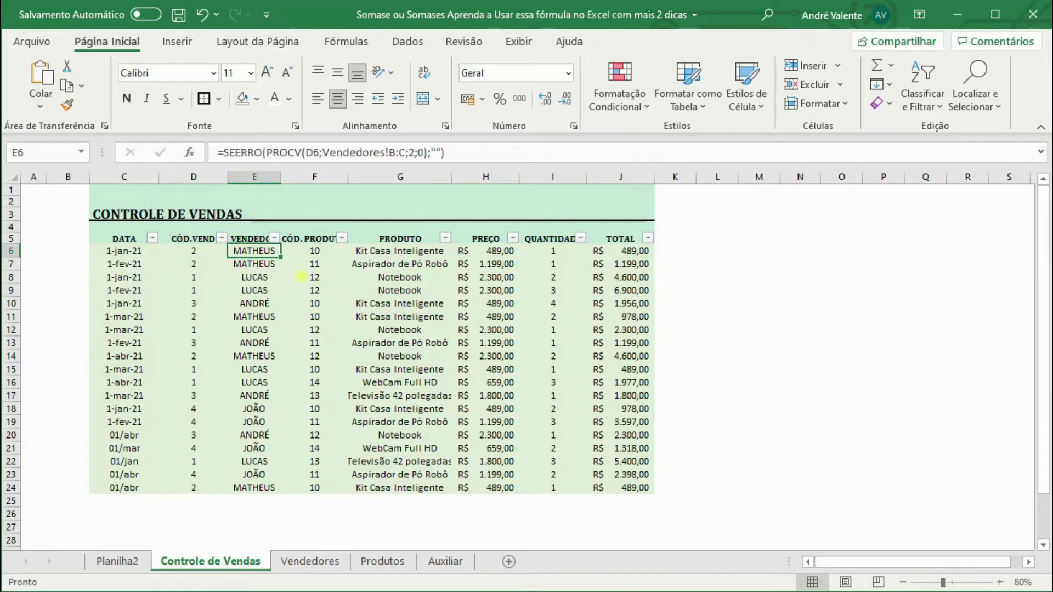
left_click(315, 251)
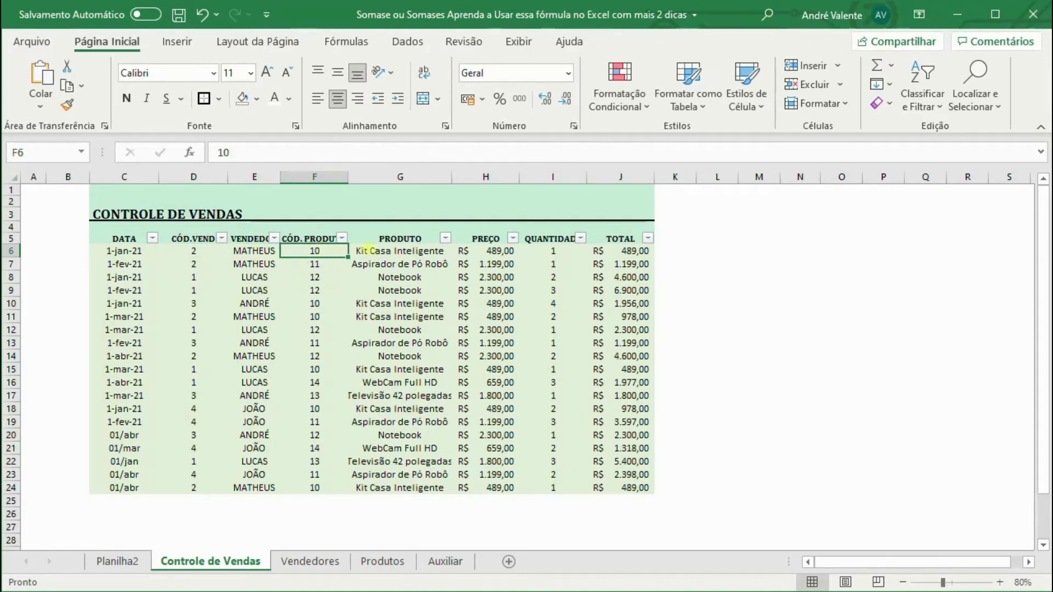
left_click(445, 251)
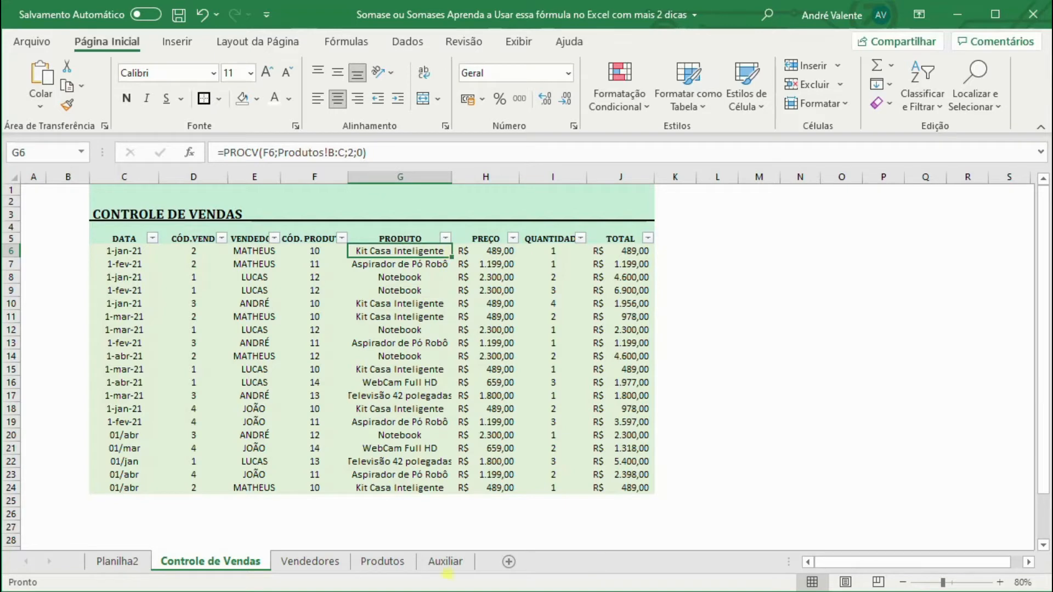
left_click(446, 561)
left_click(384, 560)
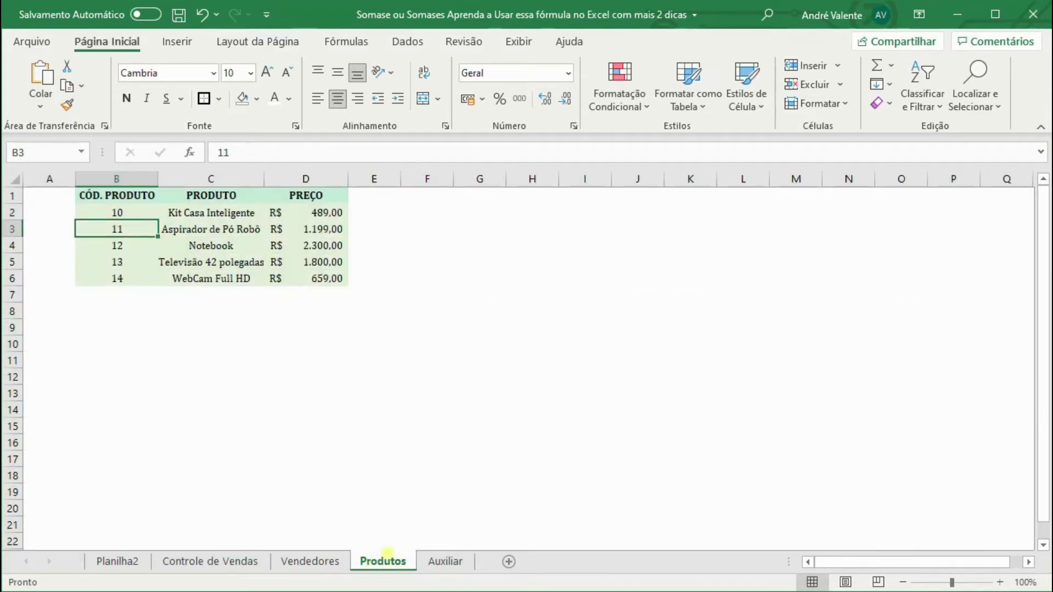
left_click(324, 562)
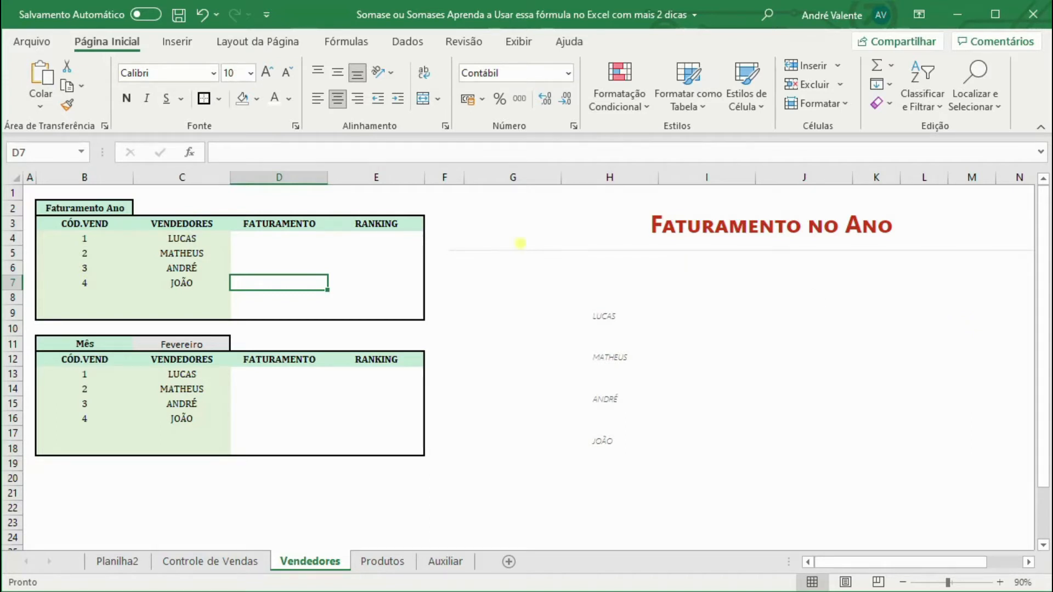
Start a SOMASE formula in D4 of the Vendedores sheet, using column D of Controle de Vendas as the criteria range.
left_click(291, 243)
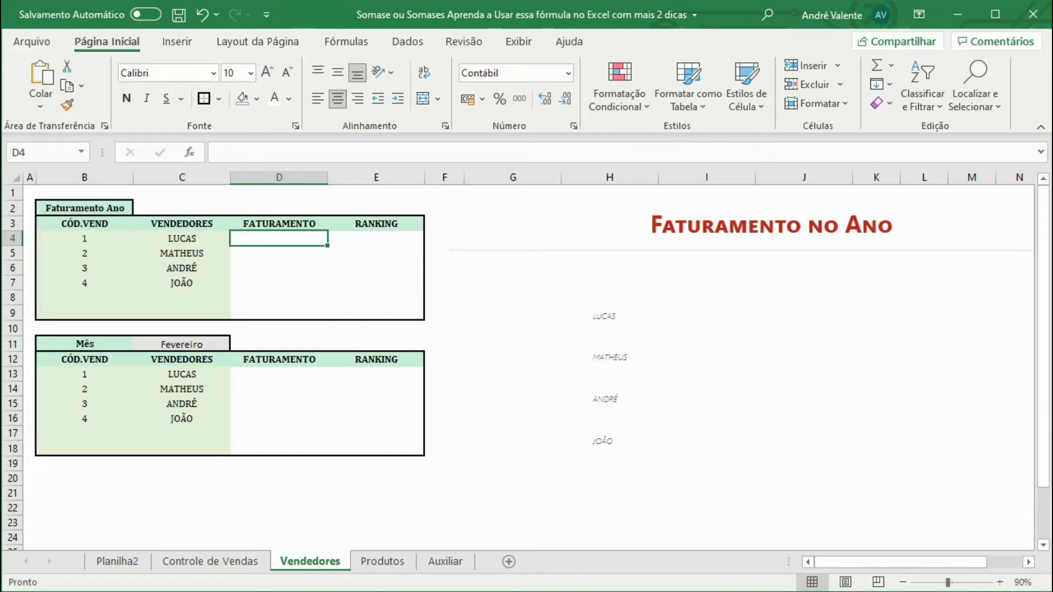
left_click(209, 562)
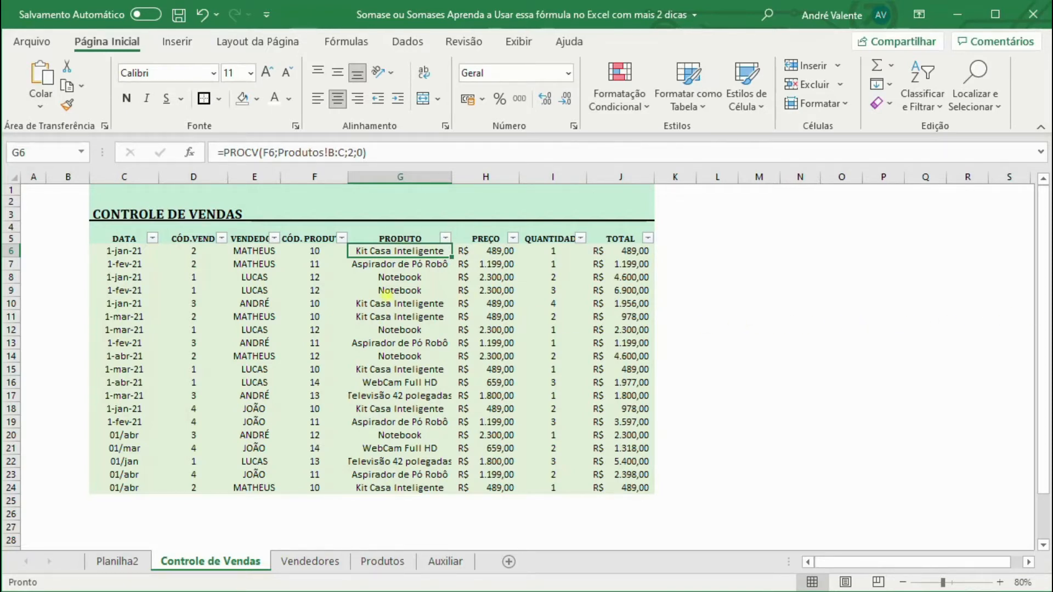
key("ctrl+Page_Down")
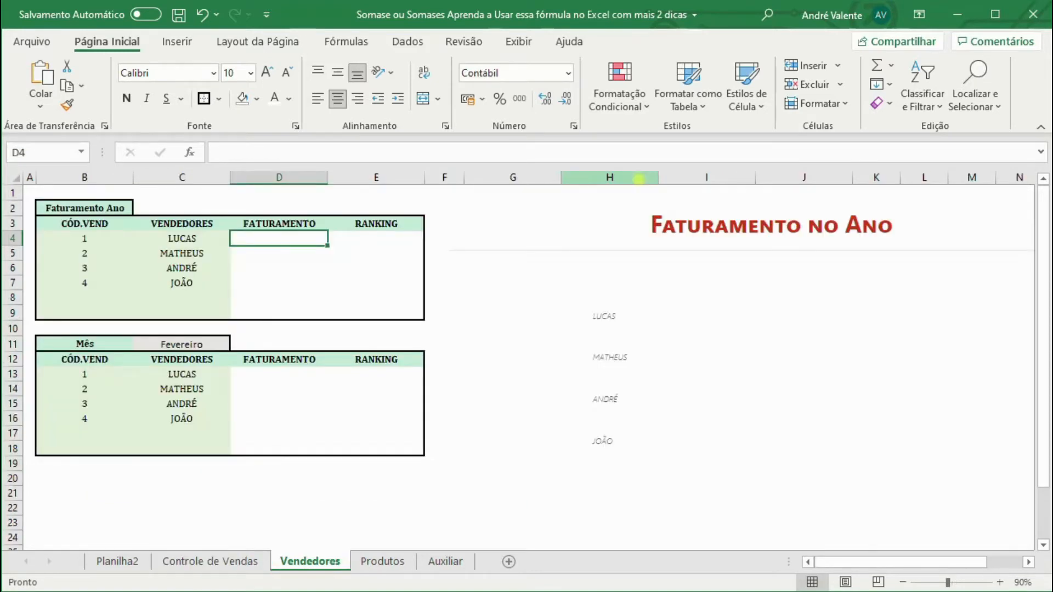
type("=soma")
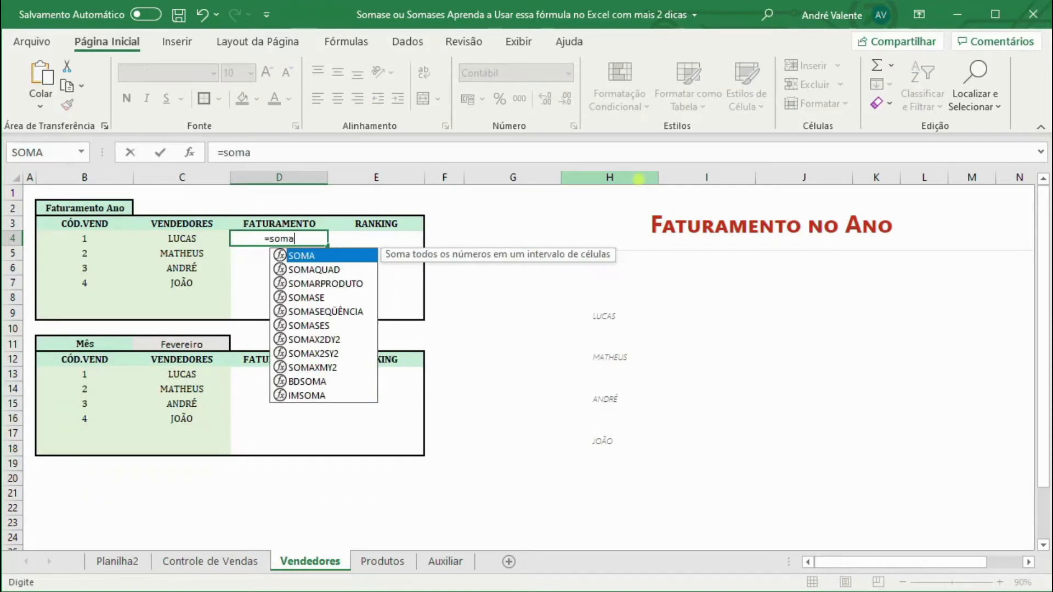
key("Down")
key("Down")
key("Down")
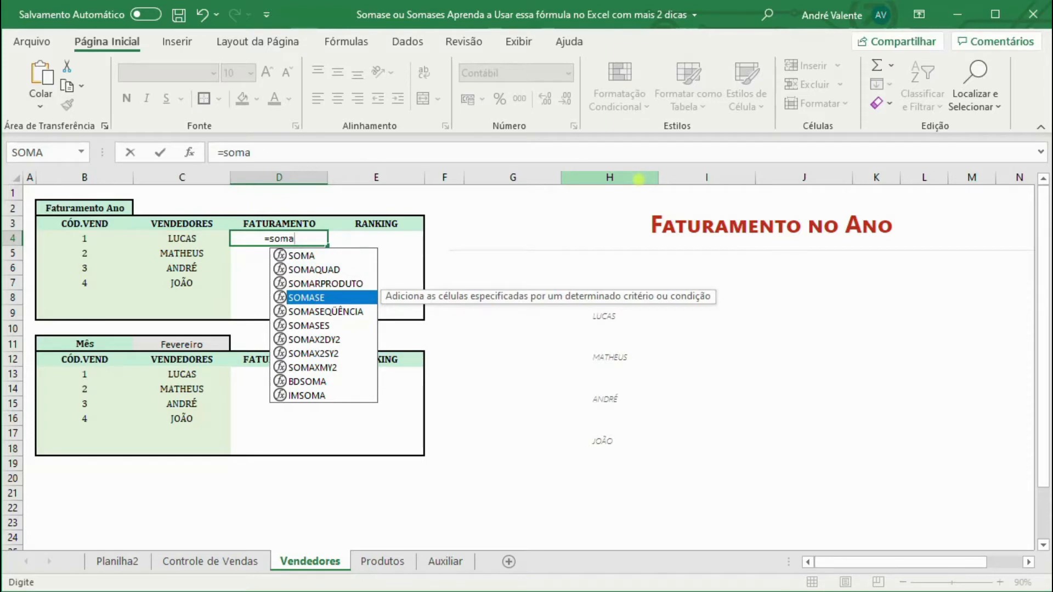
key("Tab")
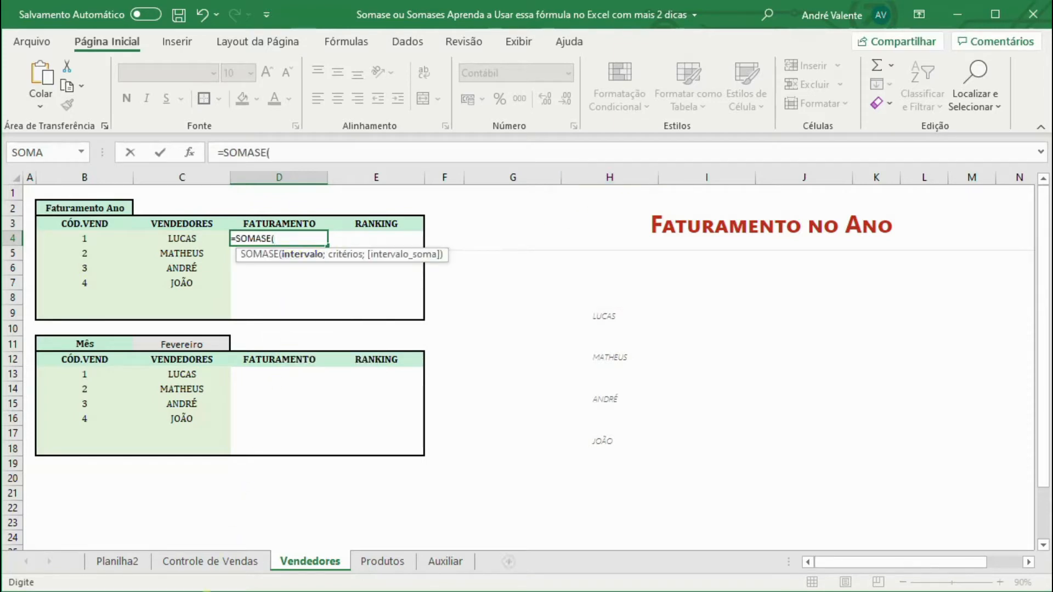
left_click(211, 560)
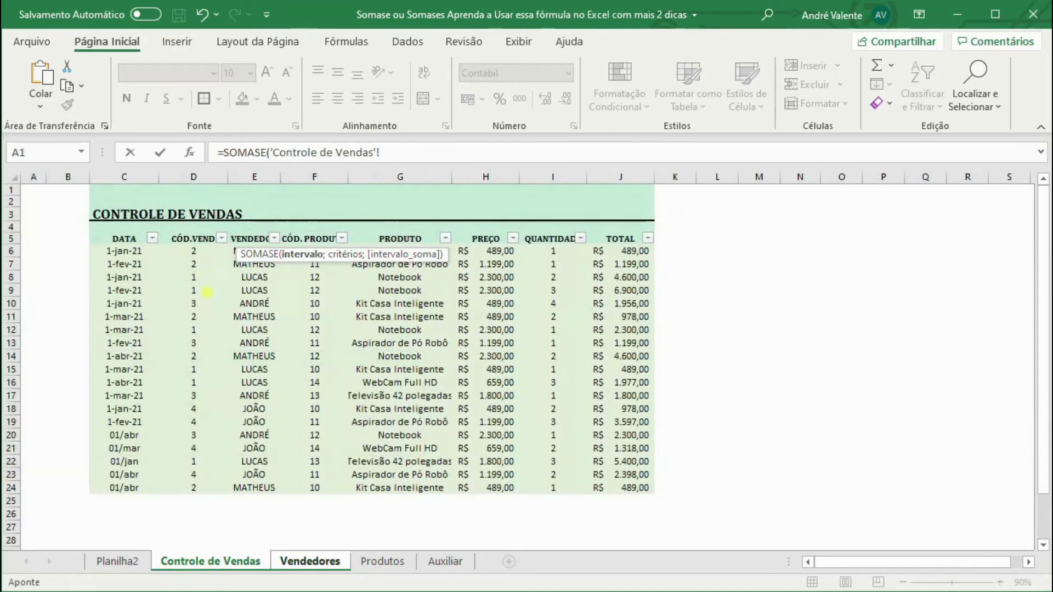
left_click(187, 176)
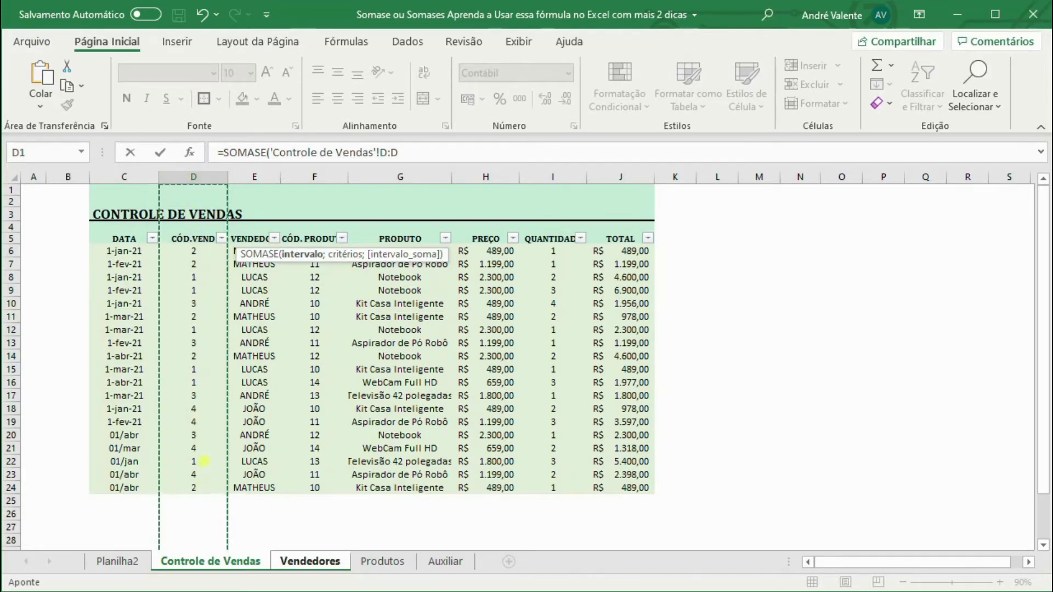
type(";")
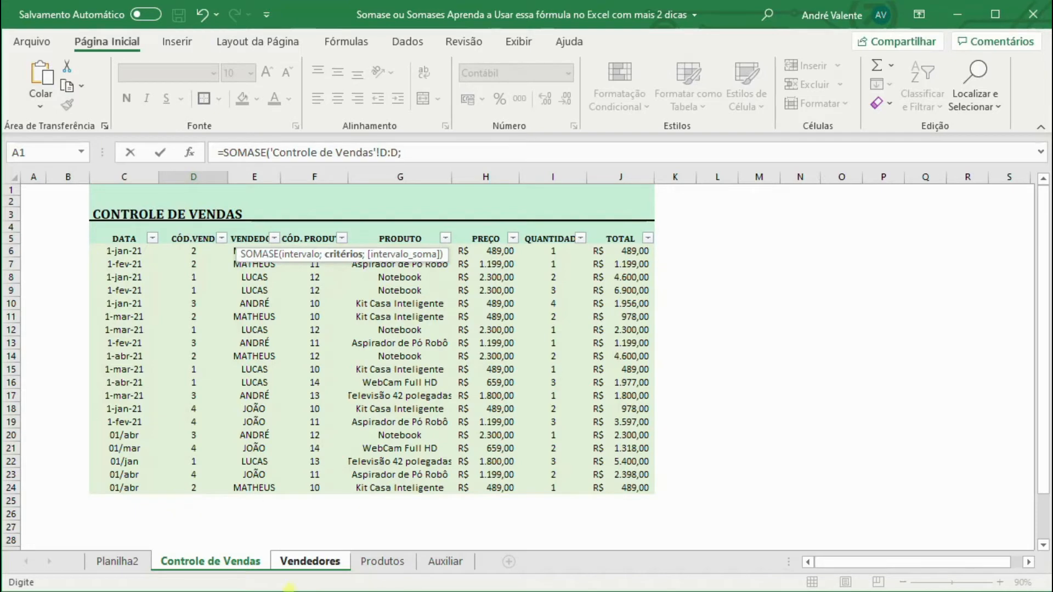
Complete the SOMASE formula with Vendedores!B4 as the criterion and column J of Controle de Vendas as the sum range.
left_click(307, 562)
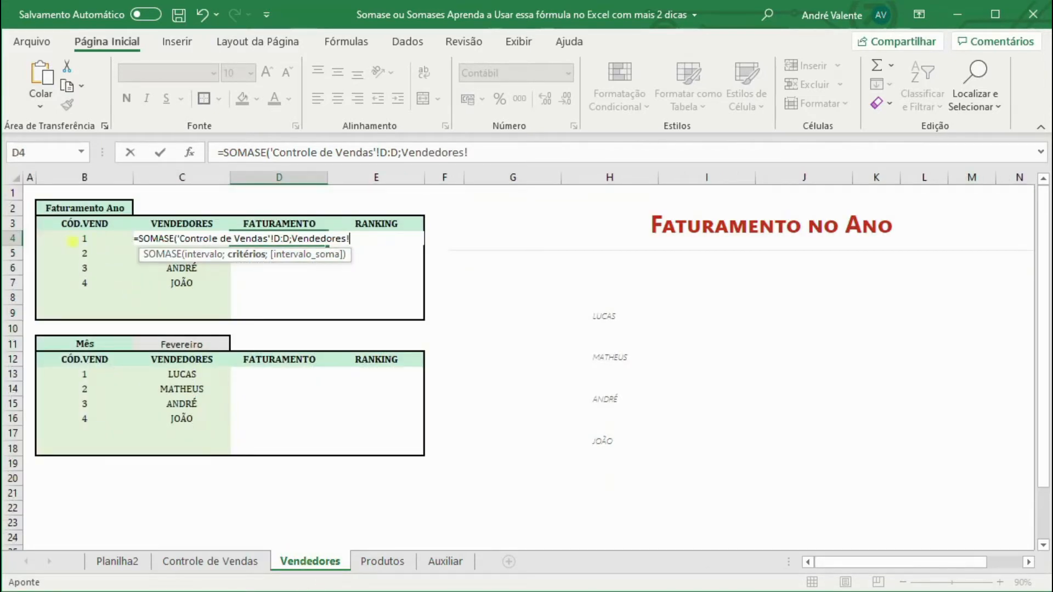
left_click(73, 242)
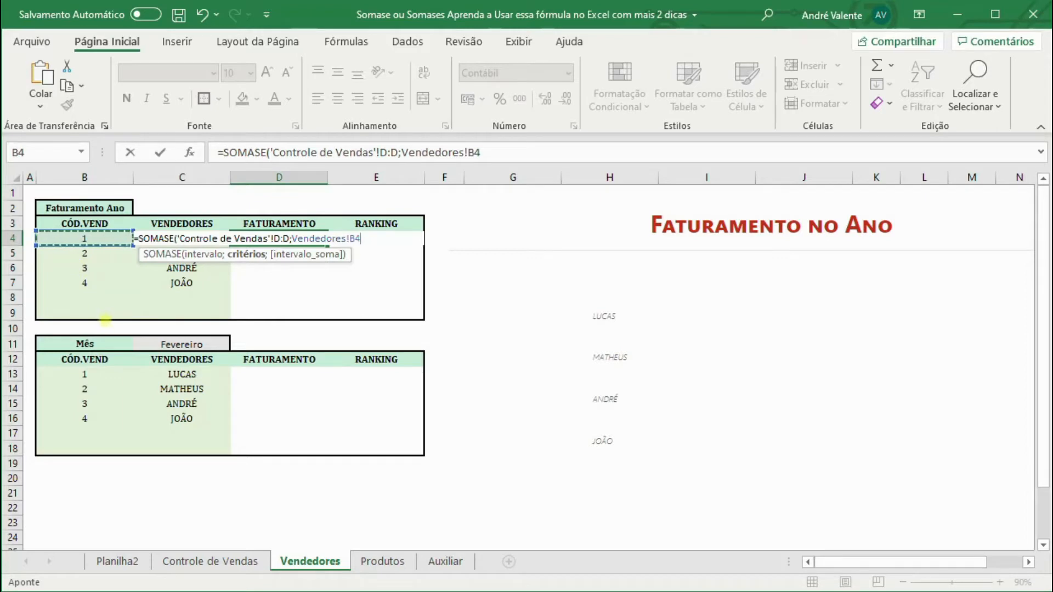
type(";")
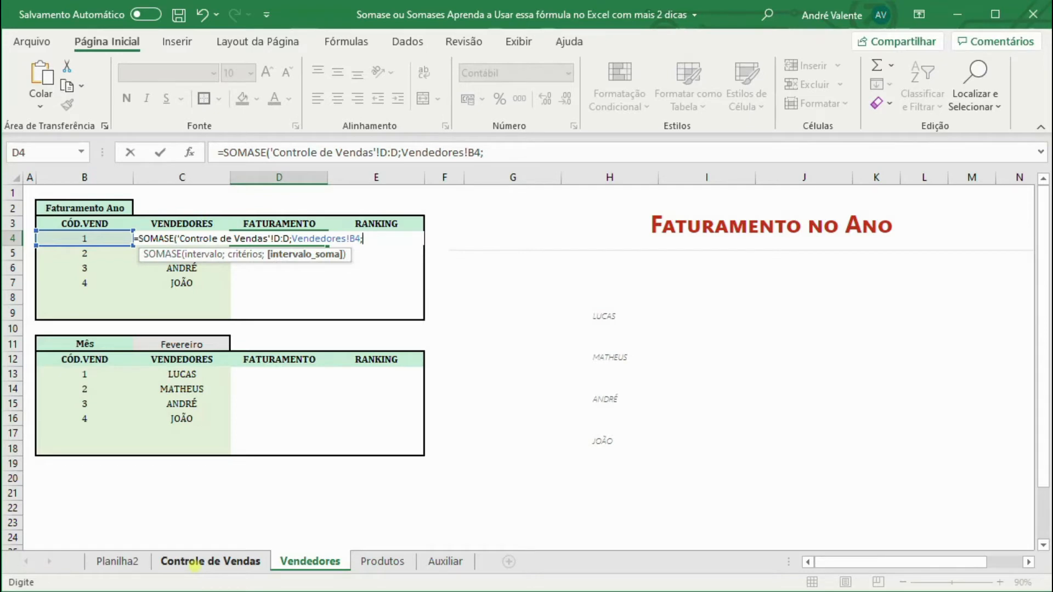
left_click(195, 562)
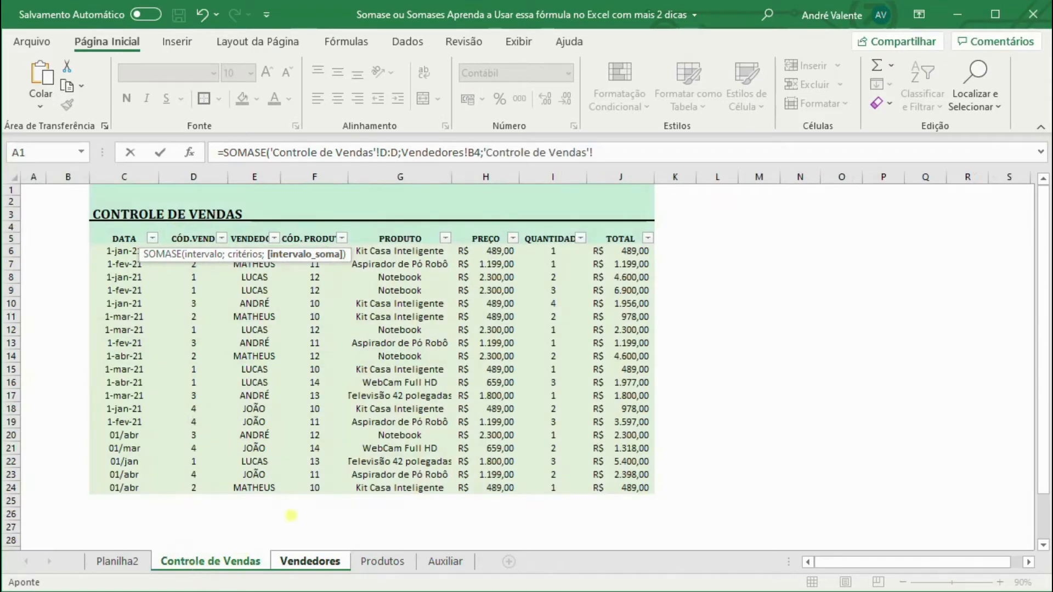
left_click(621, 177)
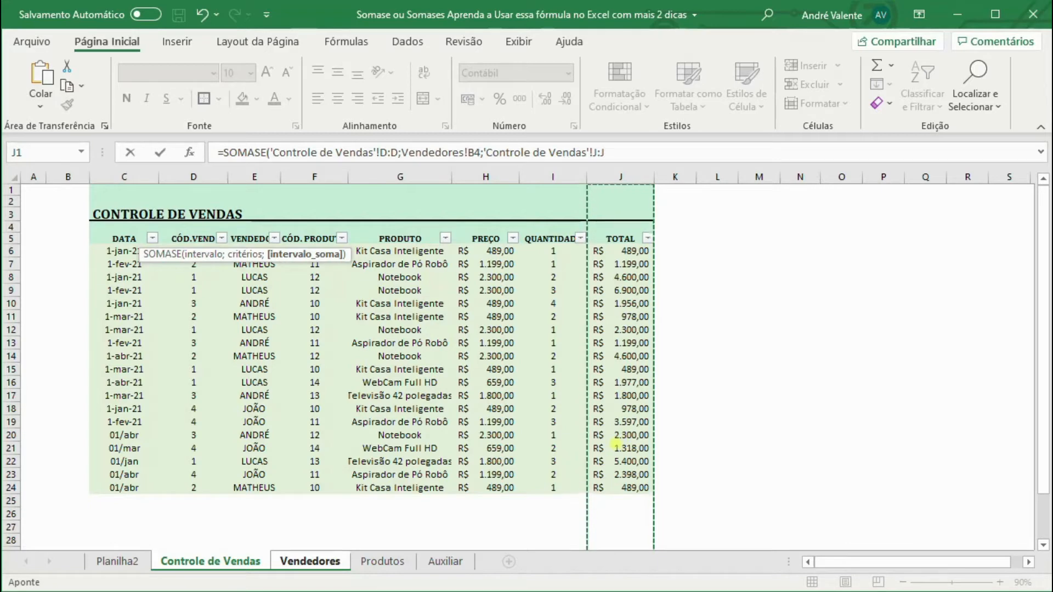
type(")")
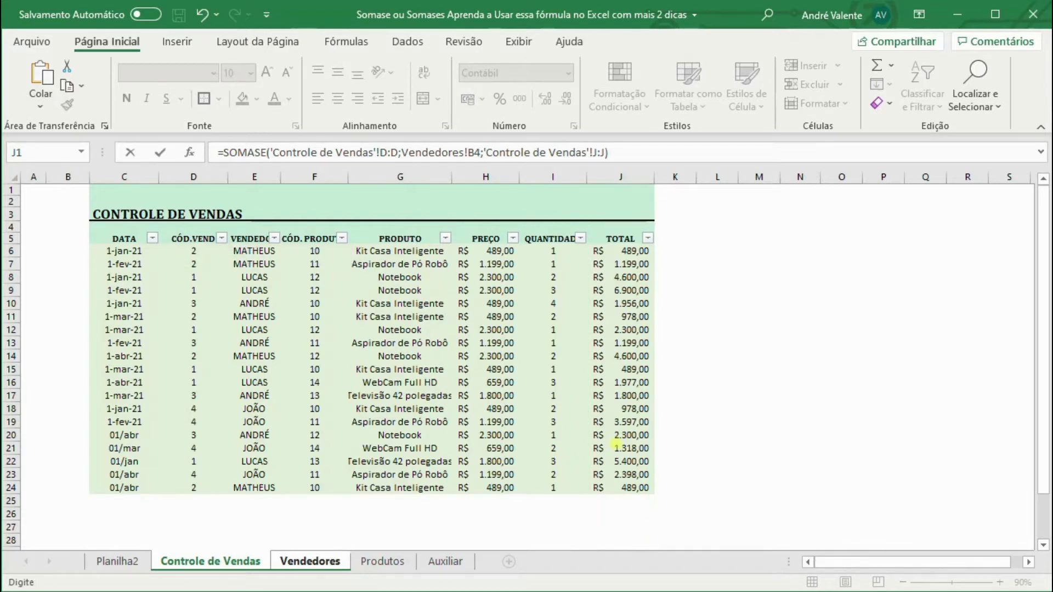
key("Return")
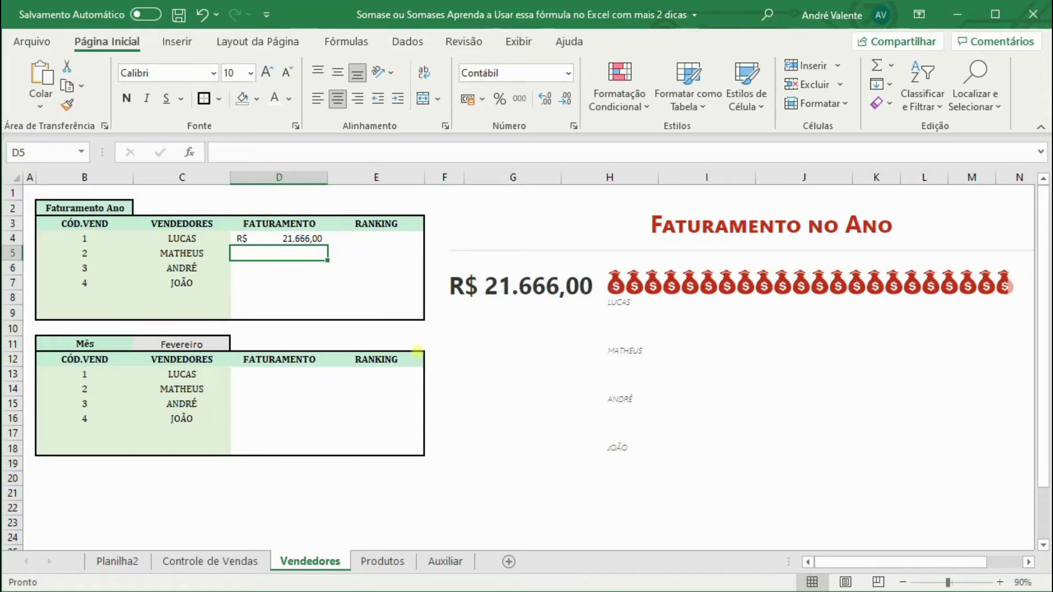
Replace the Vendedores!B4 criterion in D4's SOMASE formula with the fixed text "1".
key("Up")
left_click(427, 150)
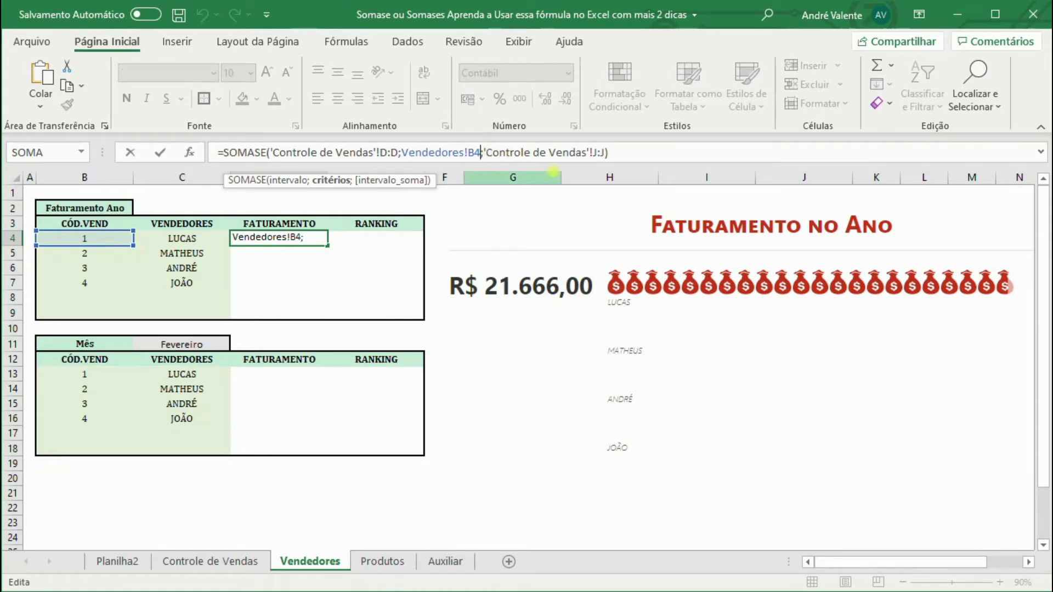
key("BackSpace")
key("BackSpace")
key("BackSpace")
key("BackSpace")
key("BackSpace")
key("BackSpace")
key("BackSpace")
key("BackSpace")
key("BackSpace")
key("BackSpace")
key("BackSpace")
key("BackSpace")
key("BackSpace")
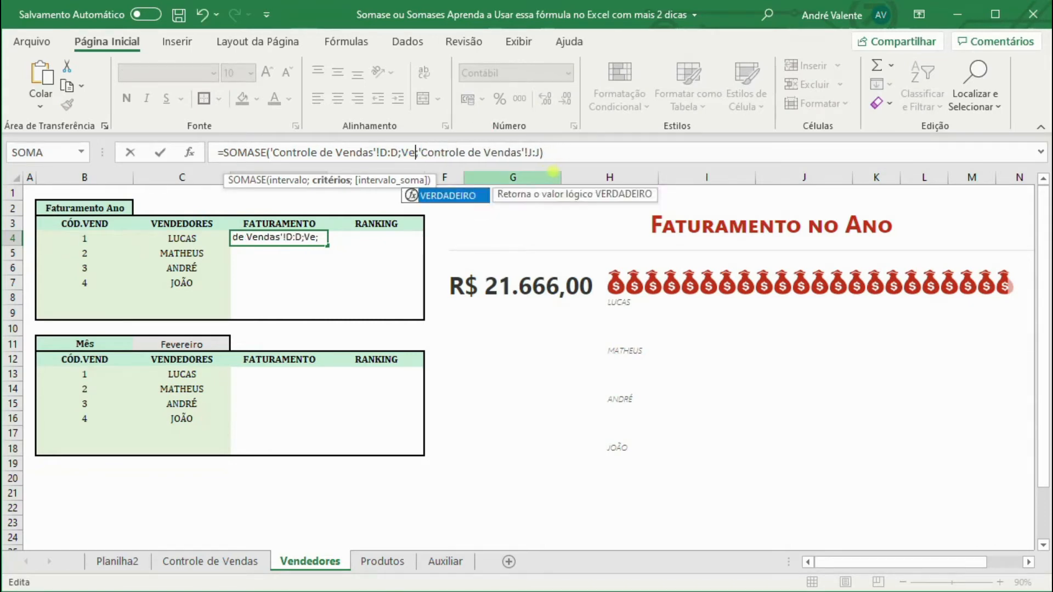
type("\"")
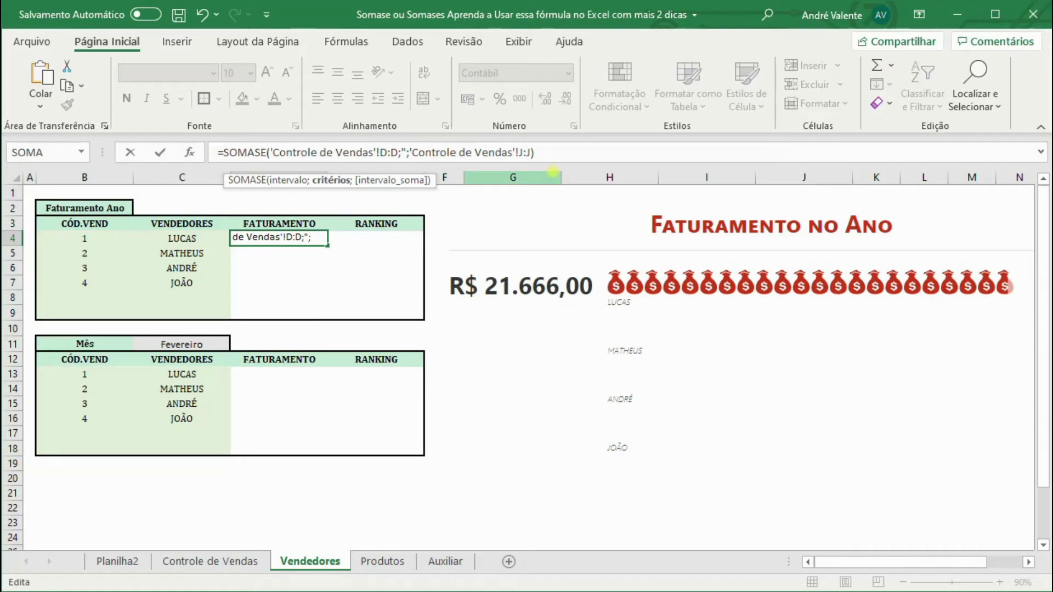
type("1\"")
key("Return")
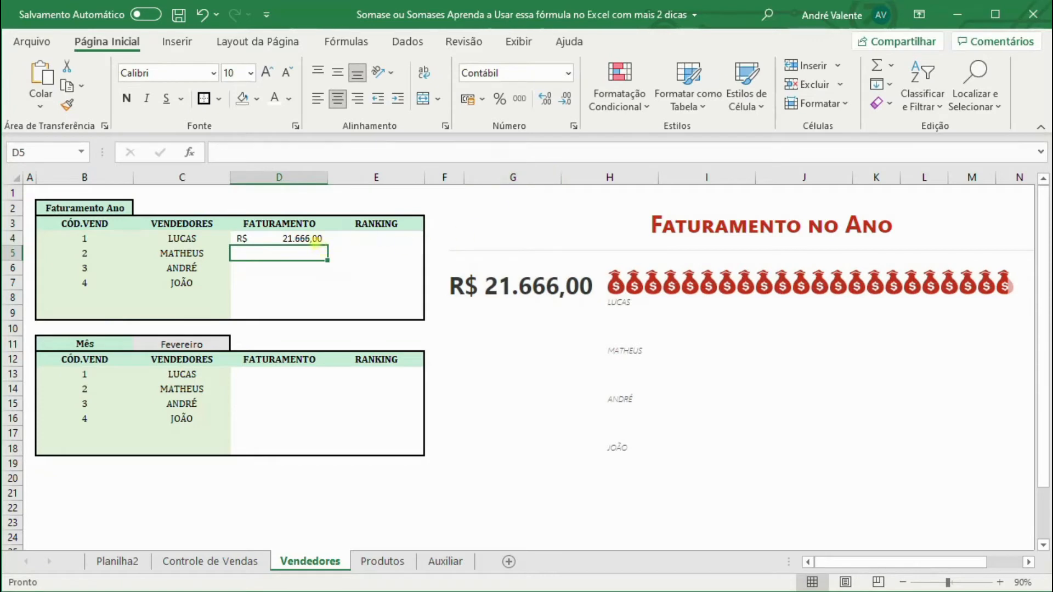
Fill the D4 formula down through D8 and check the criterion copied into D5.
key("Up")
left_click_drag(328, 246, 302, 255)
left_click(305, 297)
left_click(301, 254)
left_click(415, 153)
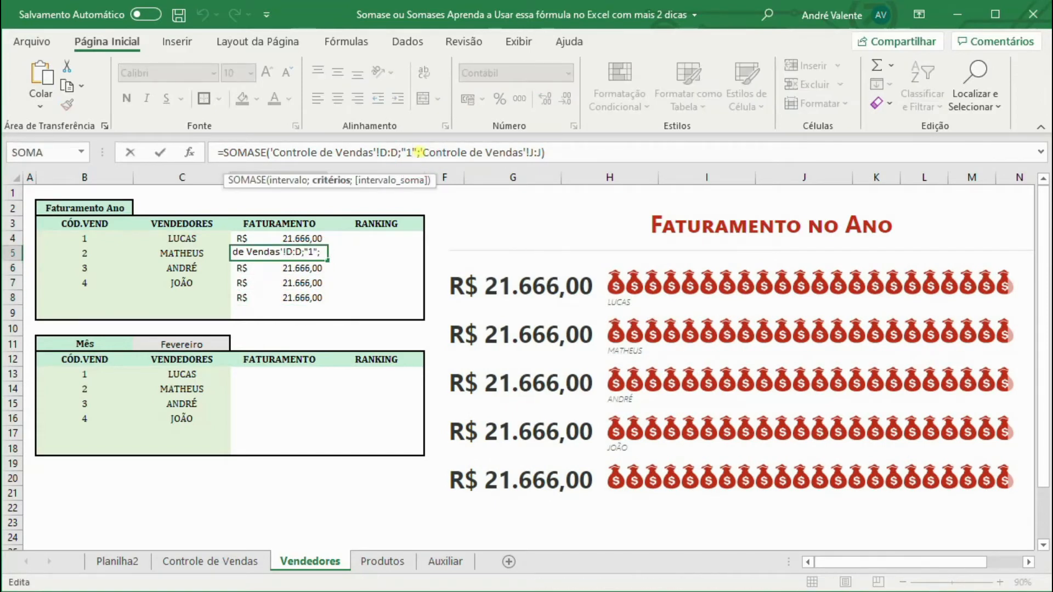
key("Escape")
Replace the fixed "1" criterion in D4's SOMASE formula with a reference to cell B4.
key("Up")
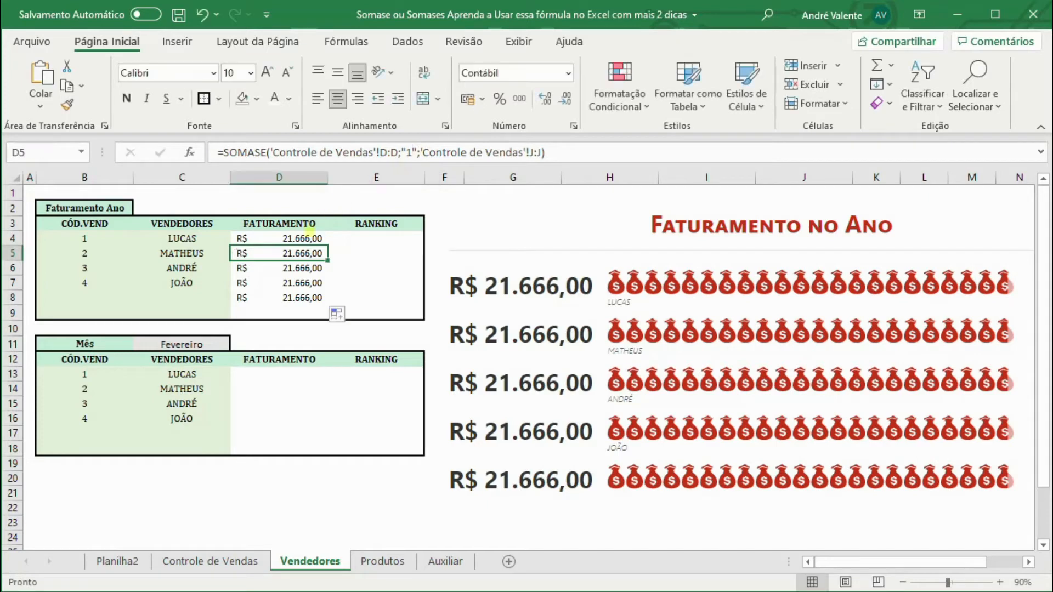
left_click(411, 153)
key("BackSpace")
key("BackSpace")
key("Delete")
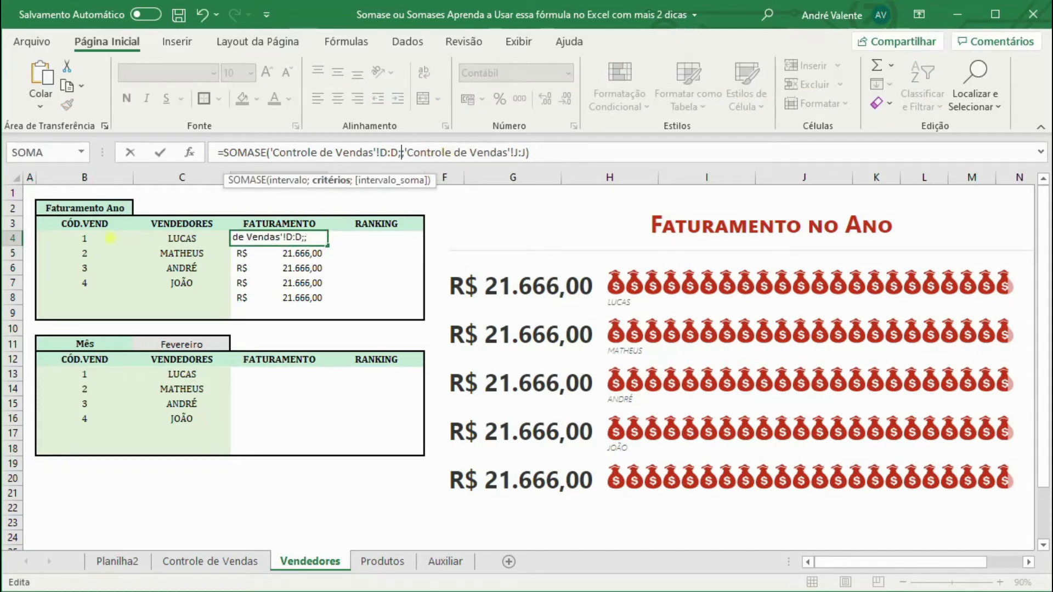
left_click(71, 240)
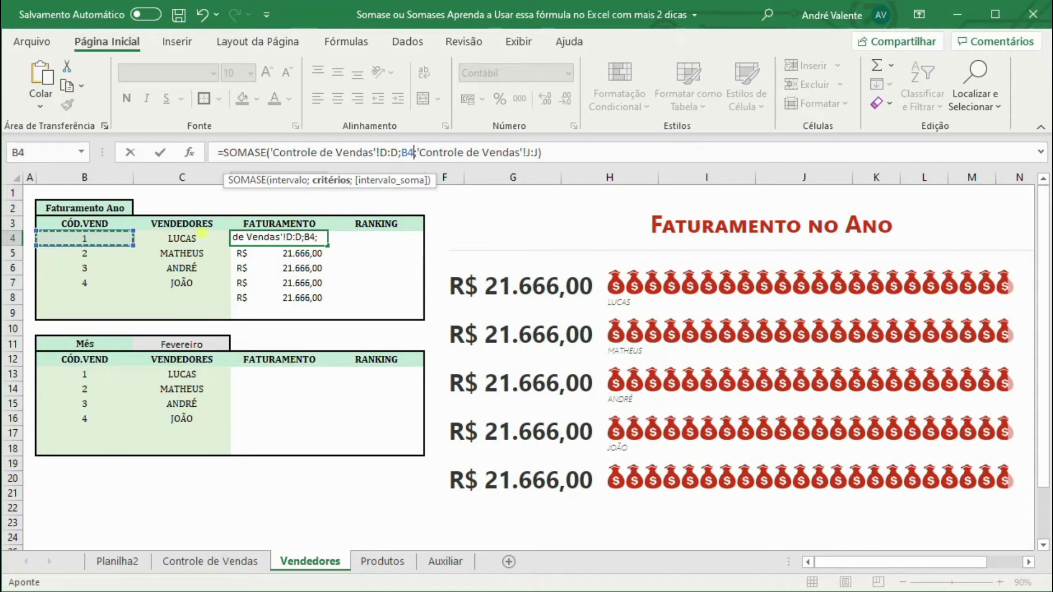
key("Return")
left_click(320, 243)
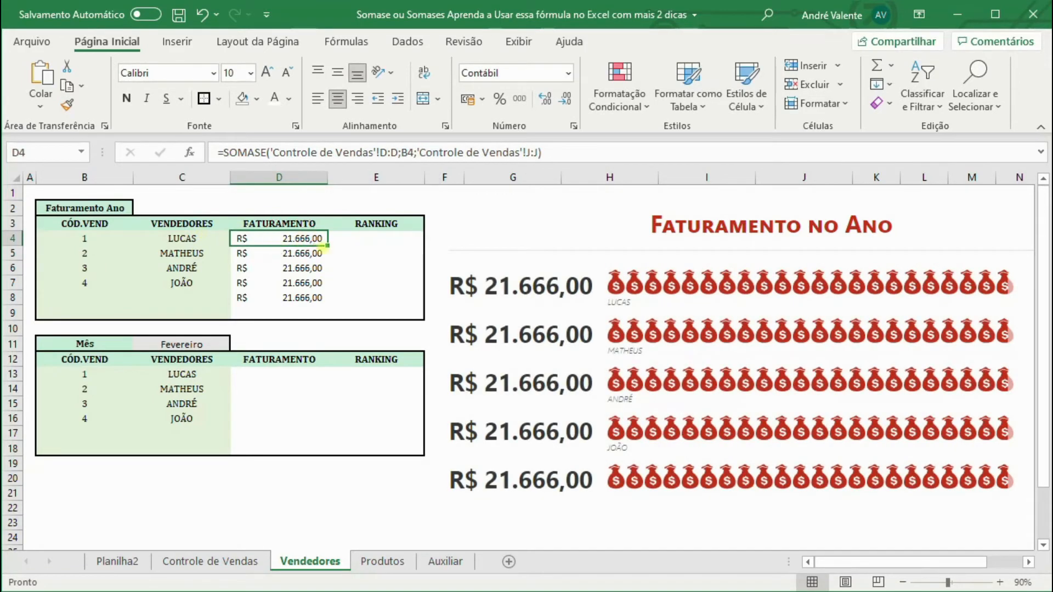
Fill the D4 SOMASE formula down the FATURAMENTO column through D7 and clear the leftover formula in D8.
left_click_drag(326, 245, 327, 300)
left_click(318, 298)
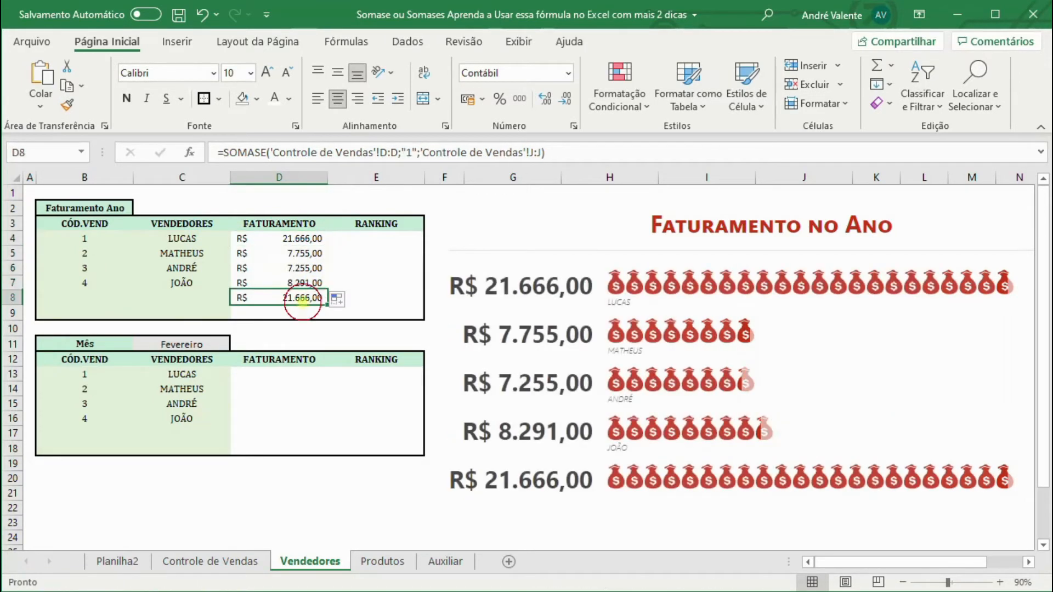
key("Delete")
key("Up")
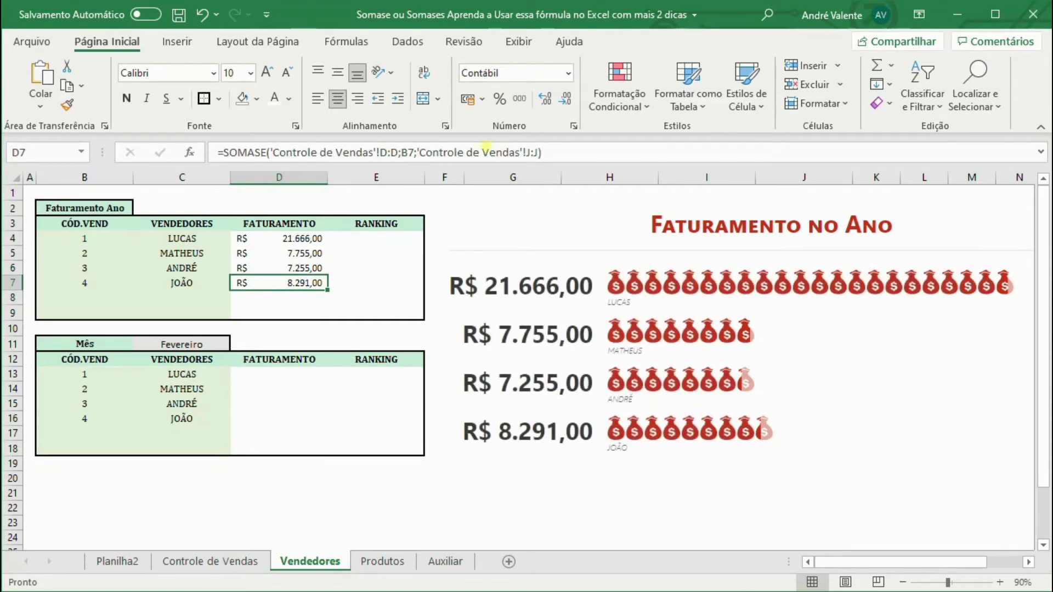
left_click(479, 152)
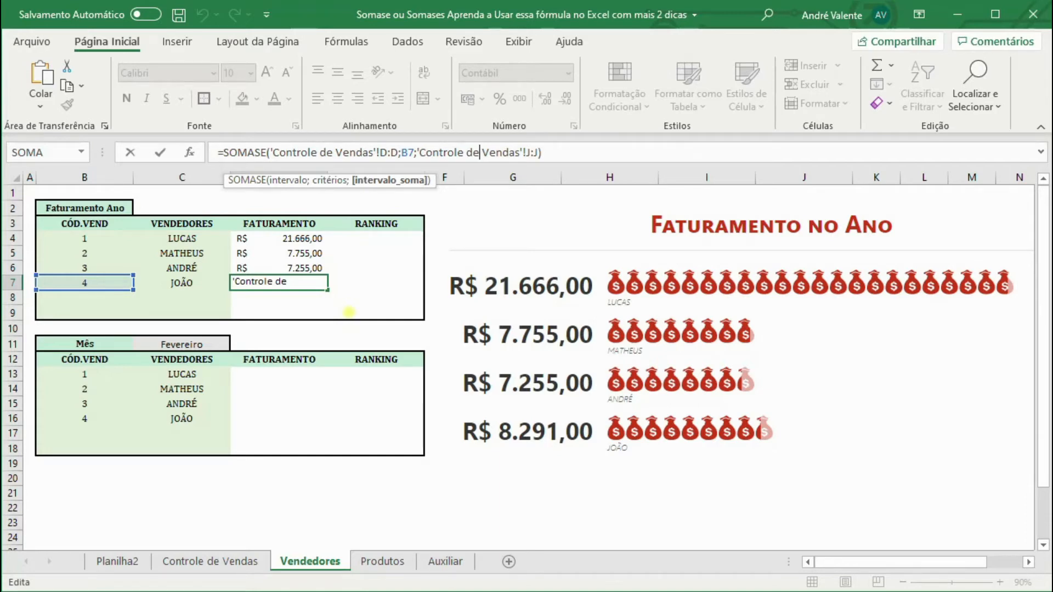
key("ctrl+Return")
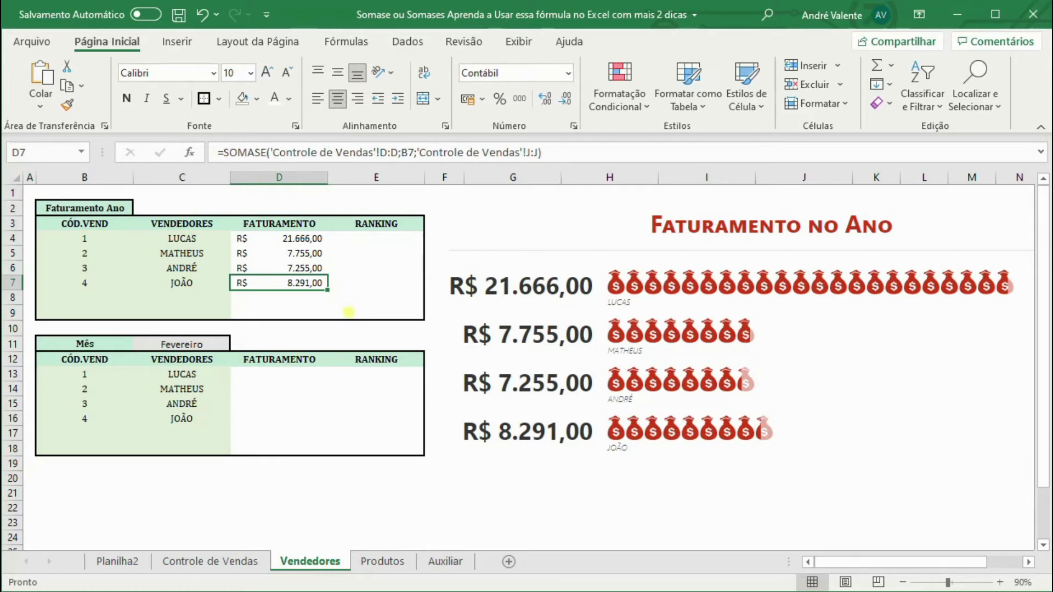
left_click(318, 295)
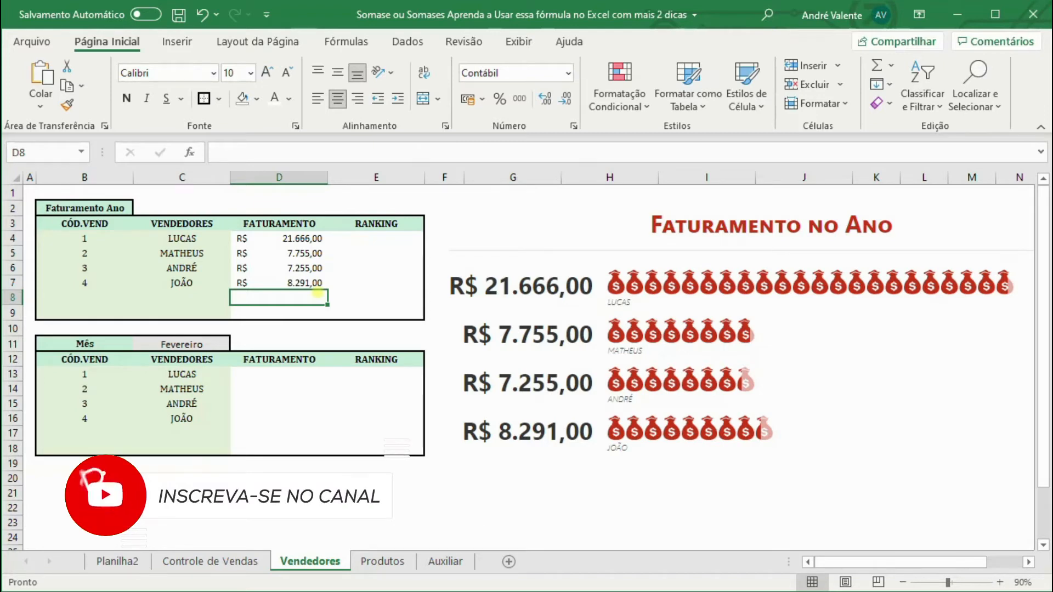
Examine the list of month numbers and month names on the Auxiliar sheet.
left_click(280, 359)
left_click(276, 378)
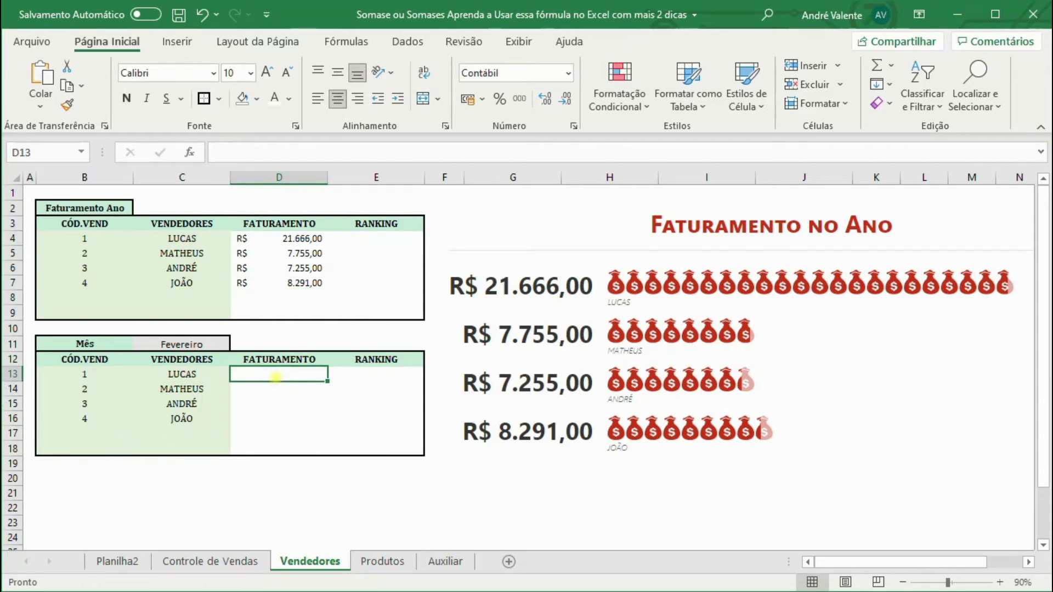
left_click(445, 561)
left_click(98, 214)
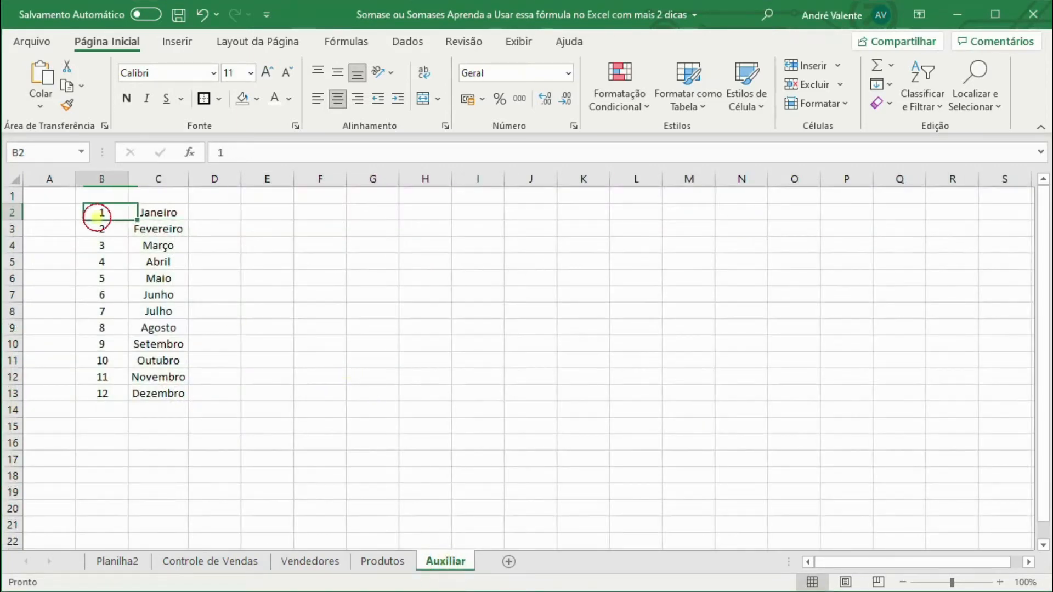
left_click_drag(102, 394, 102, 229)
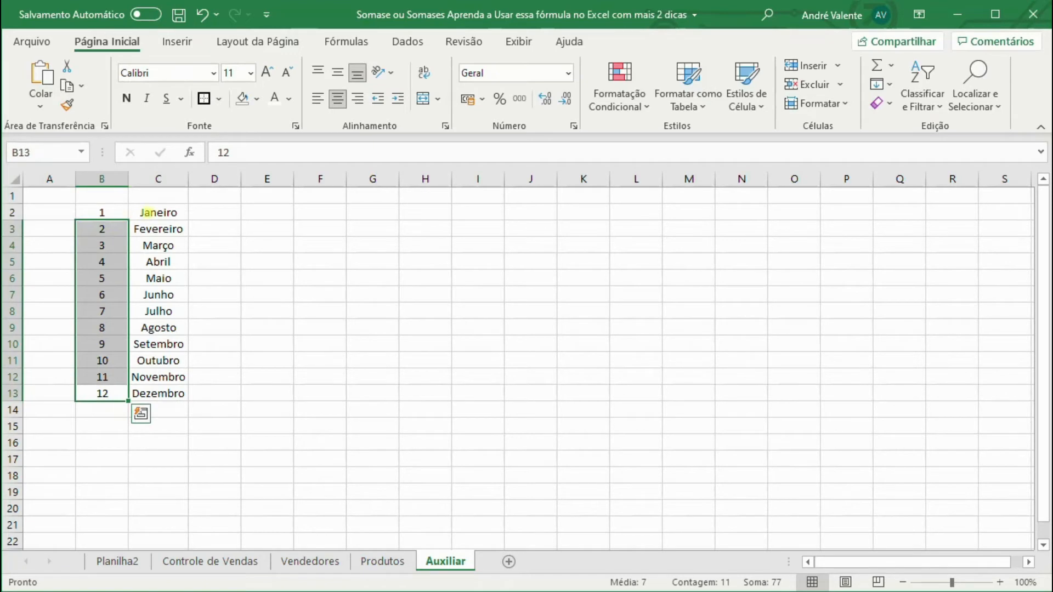
left_click(147, 212)
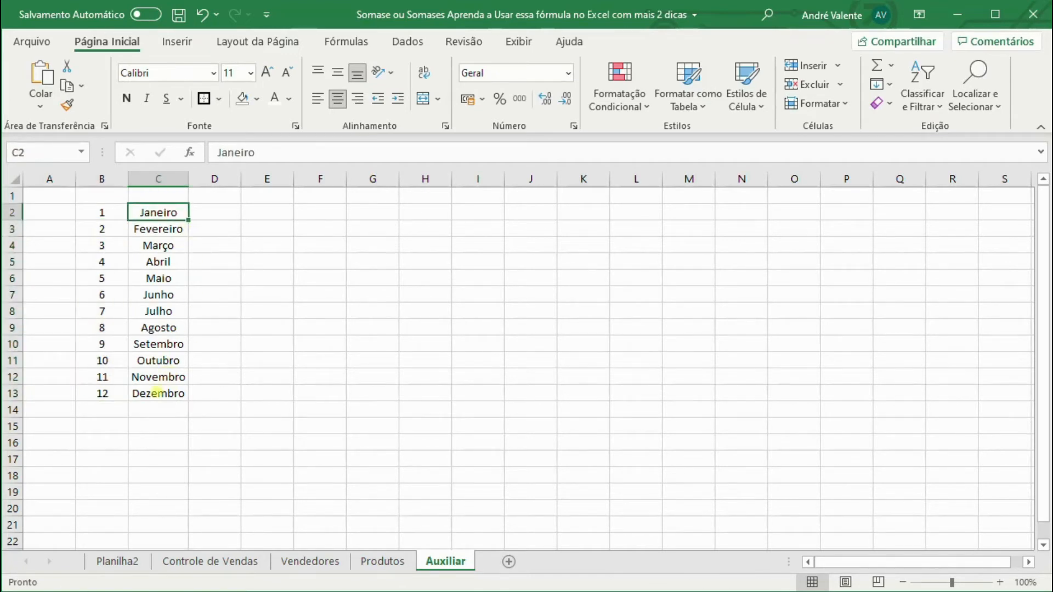
Reveal the month helper columns A and B on Controle de Vendas by setting their font color to red.
left_click(210, 561)
left_click_drag(33, 177, 68, 177)
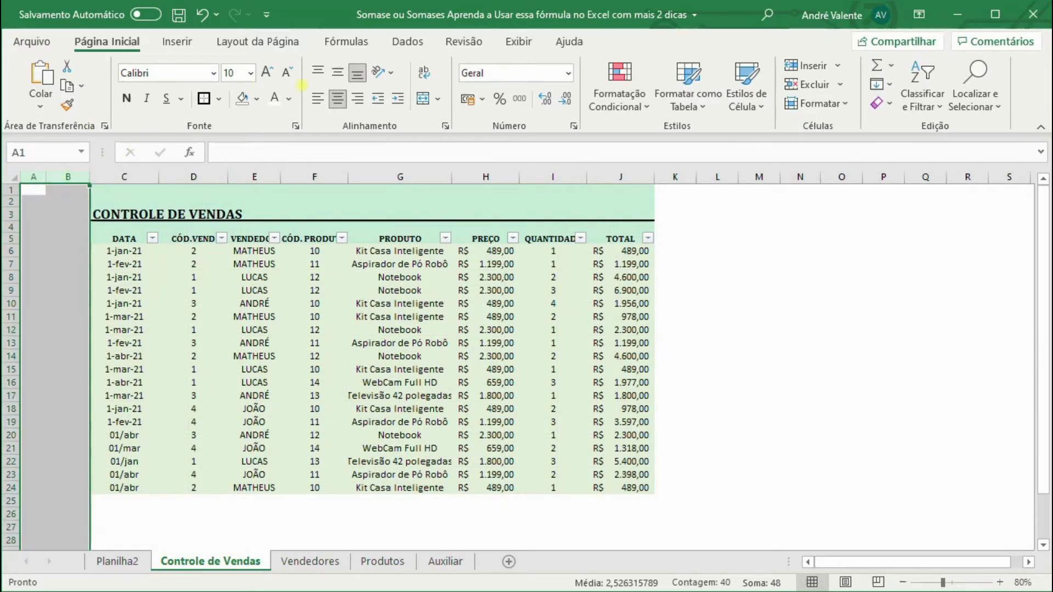
left_click(288, 99)
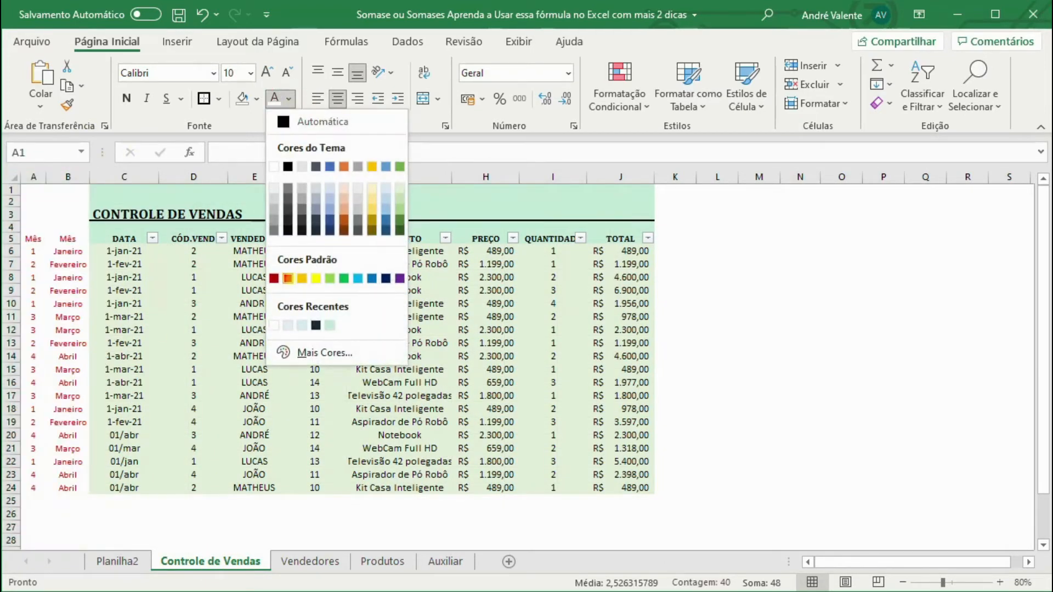
left_click(287, 278)
Re-enter =MÊS(C6) in cell A6 of Controle de Vendas and check the month-name lookup formula in B6.
left_click(33, 251)
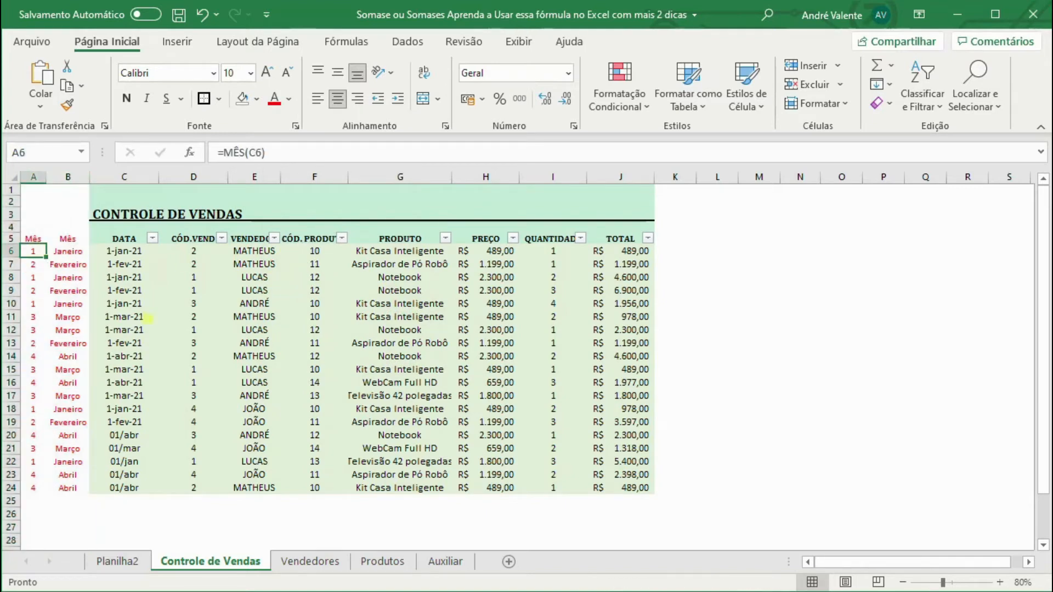
left_click(286, 154)
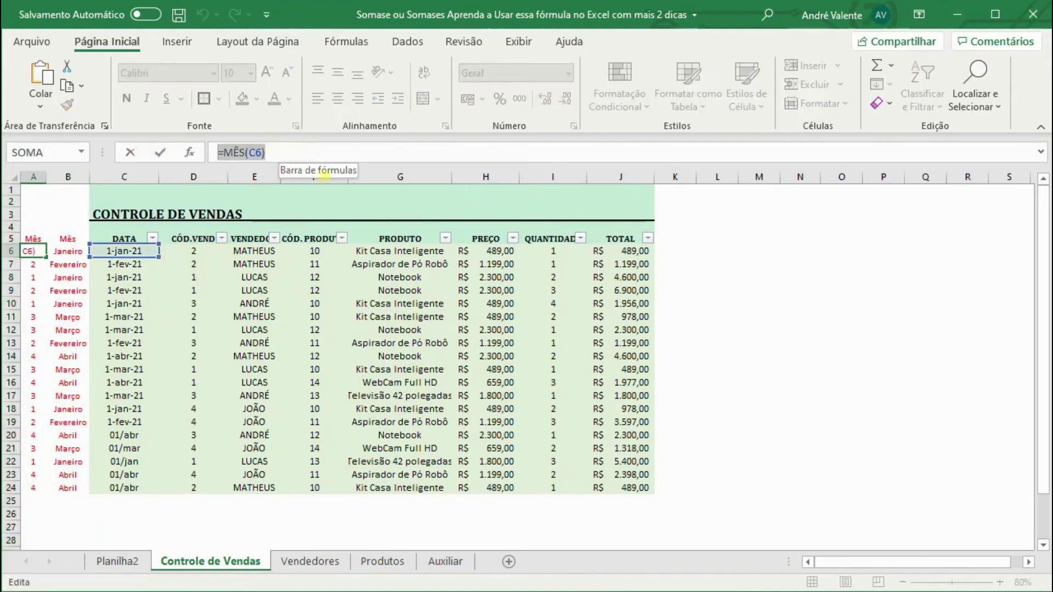
triple_click(313, 151)
type("=")
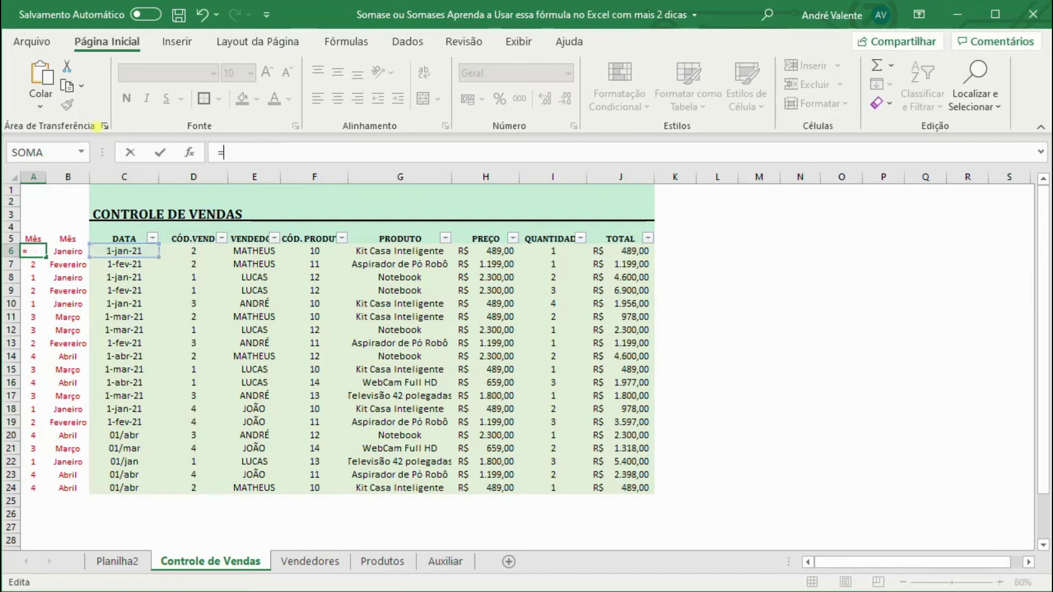
type("mês")
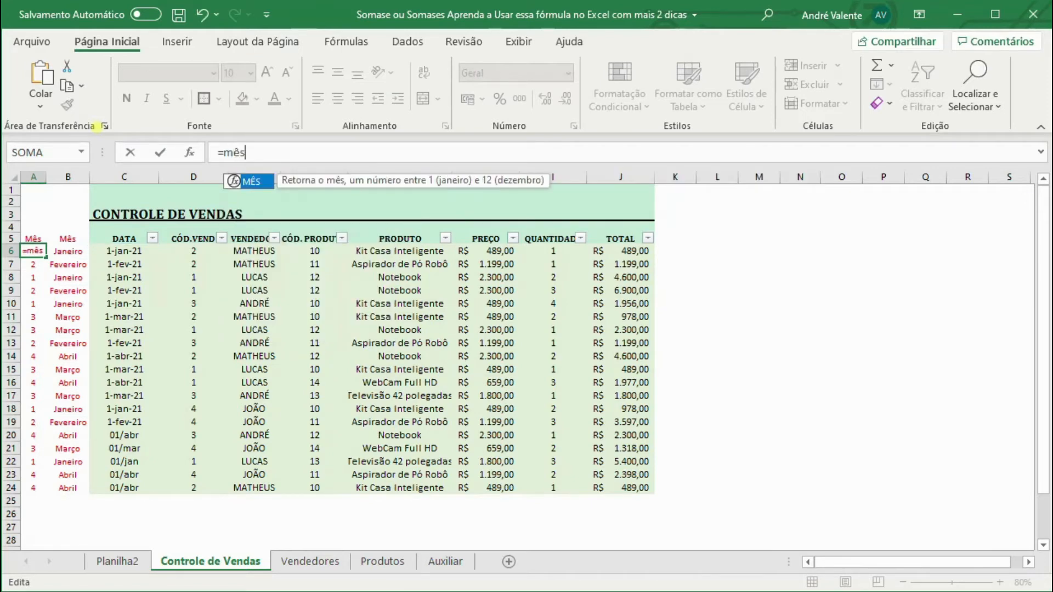
key("Tab")
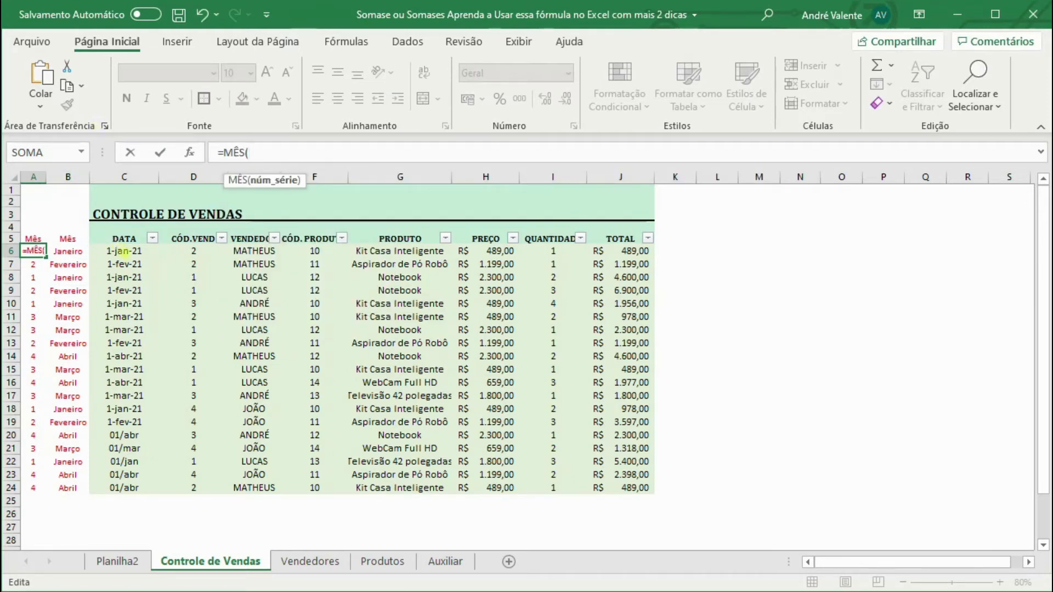
left_click(124, 251)
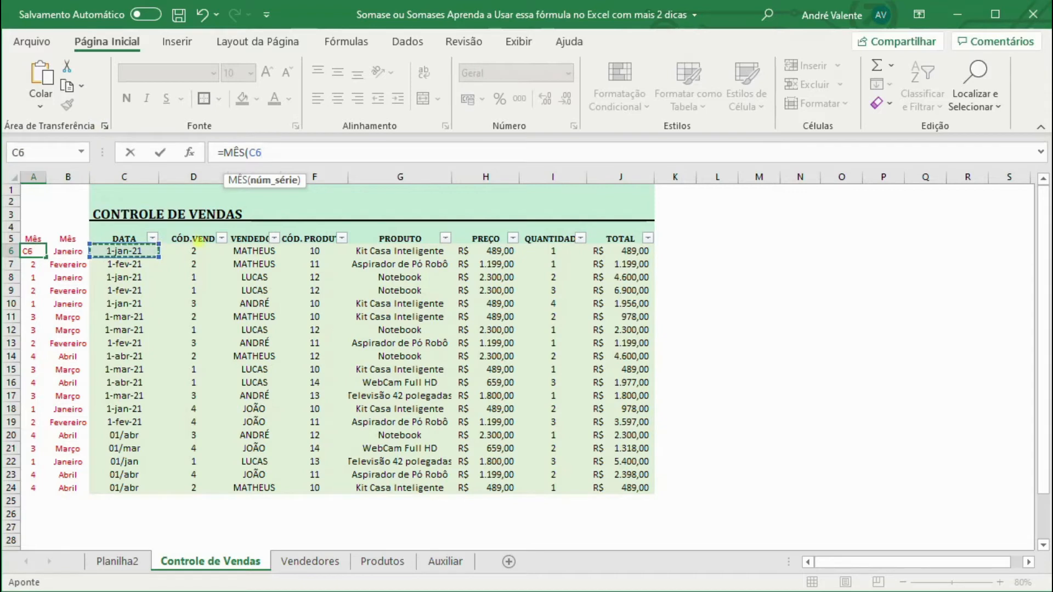
key("Return")
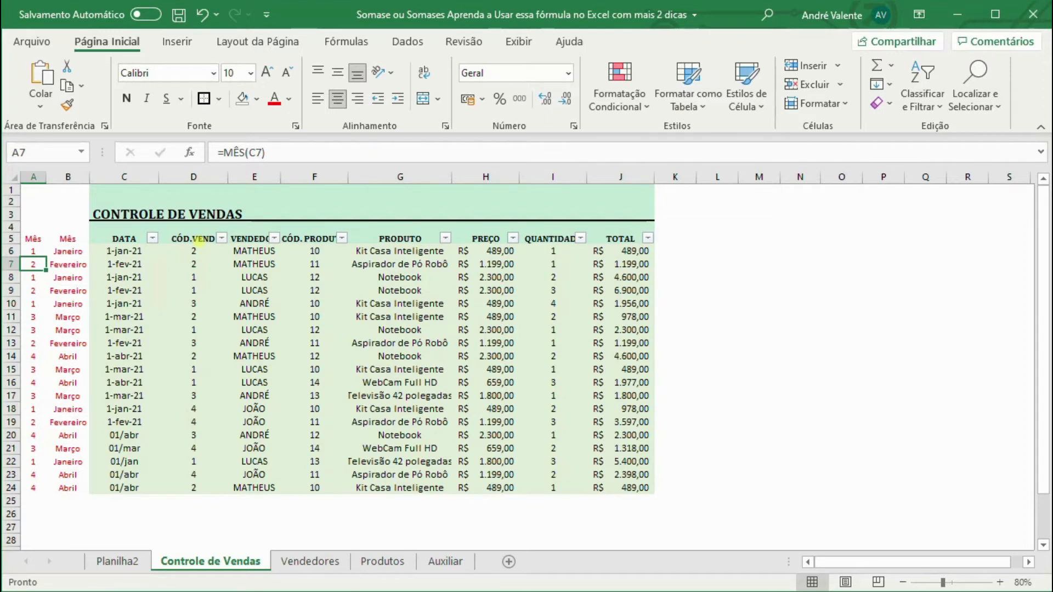
key("Up")
key("Right")
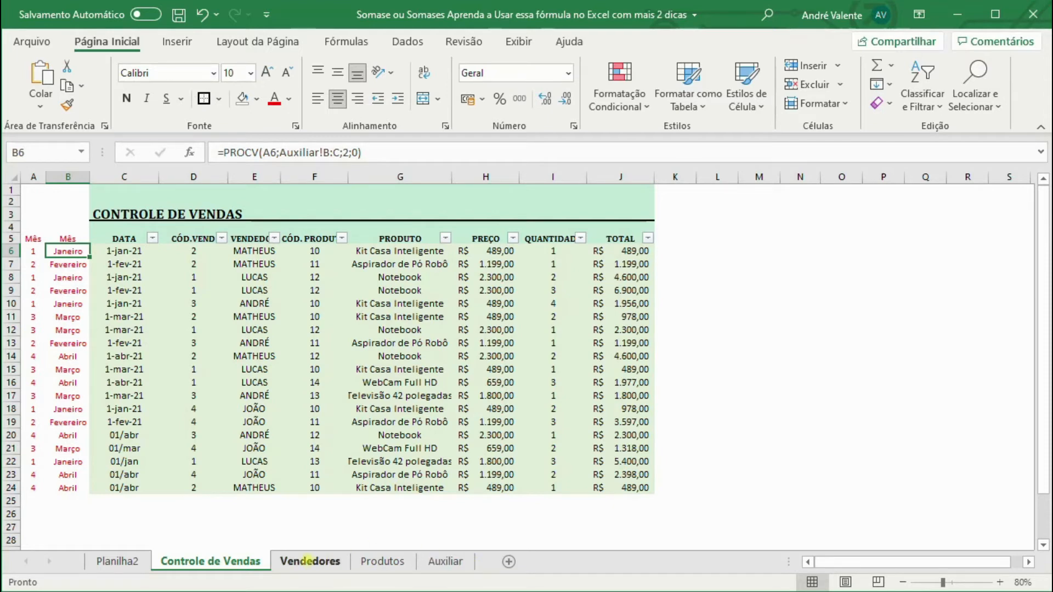
Start a SOMASES formula in cell D13 of the monthly revenue table on the Vendedores sheet.
left_click(310, 561)
left_click(209, 348)
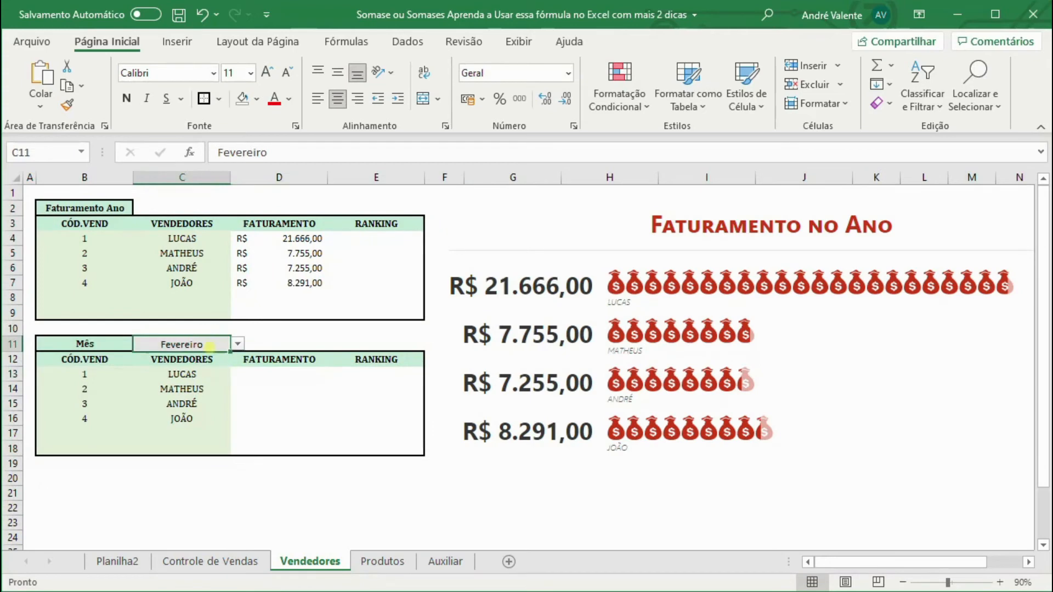
left_click(252, 377)
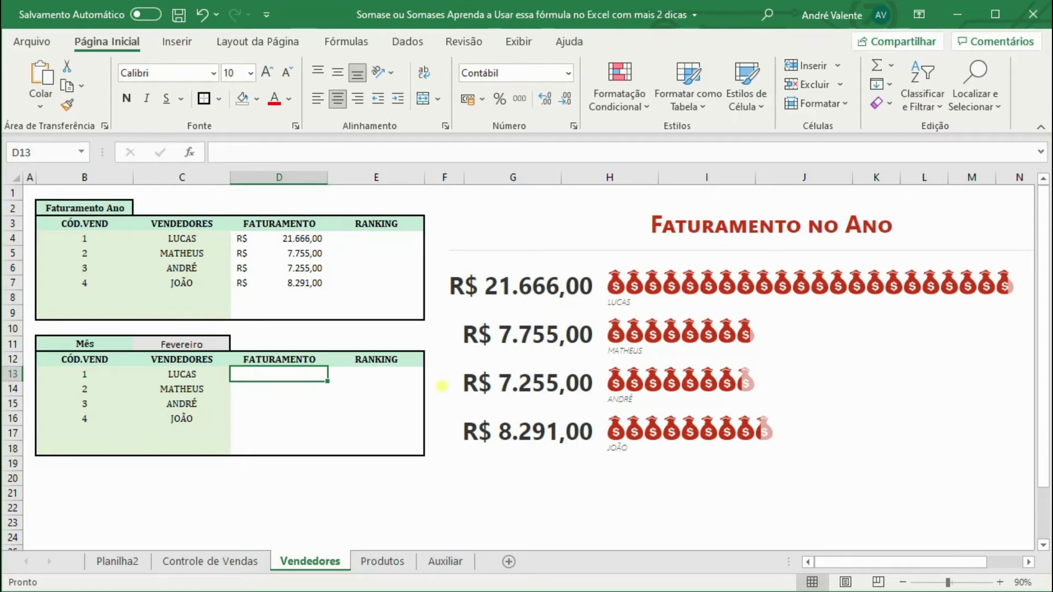
type("=soma")
key("Down")
key("Down")
key("Down")
key("Down")
key("Down")
key("Tab")
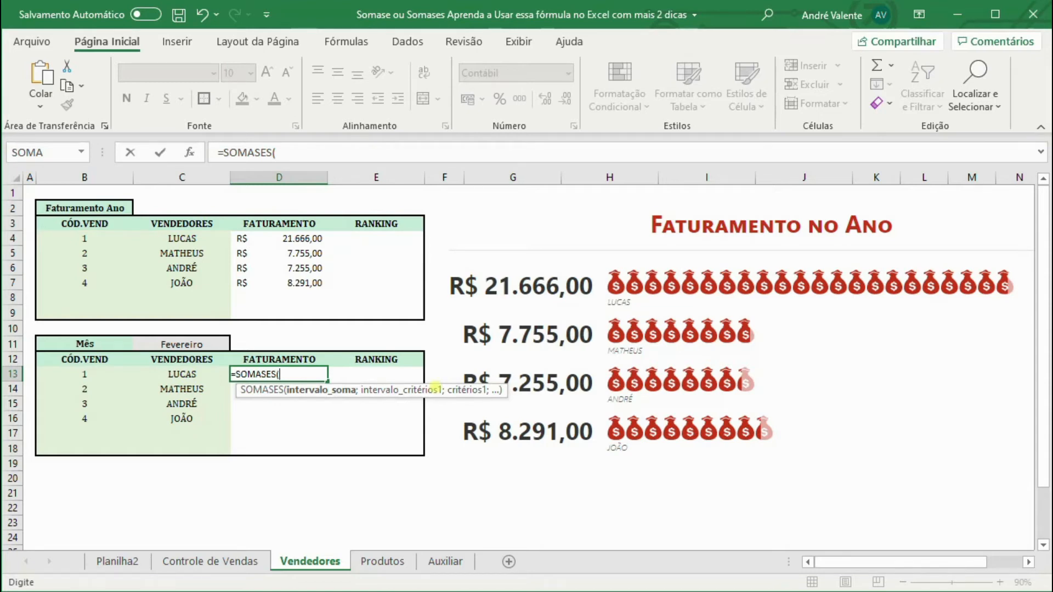
Set column J of Controle de Vendas as the SOMASES sum range and column B as the first criteria range.
left_click(225, 563)
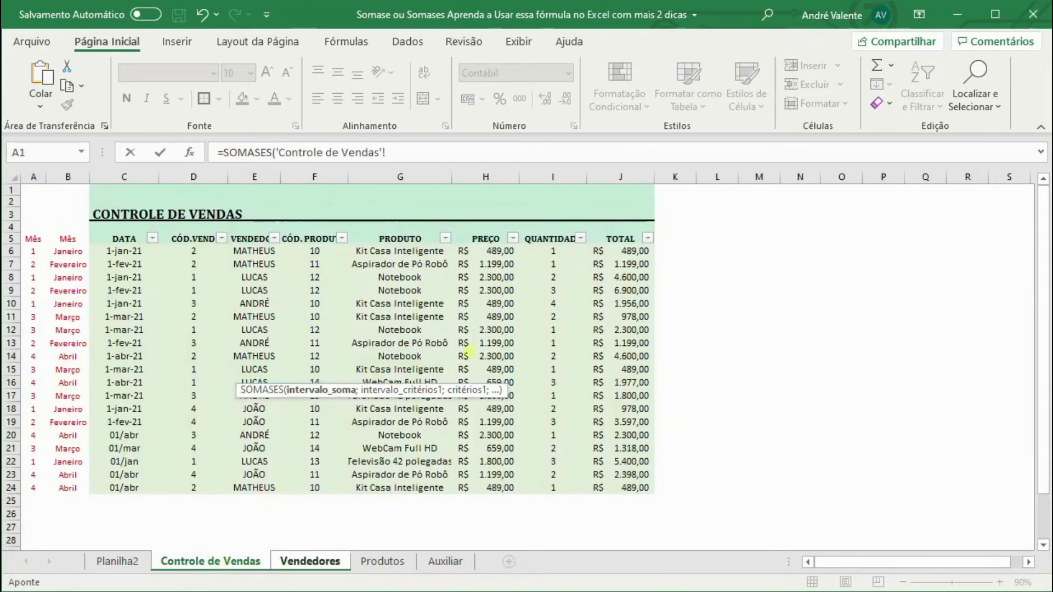
left_click(638, 176)
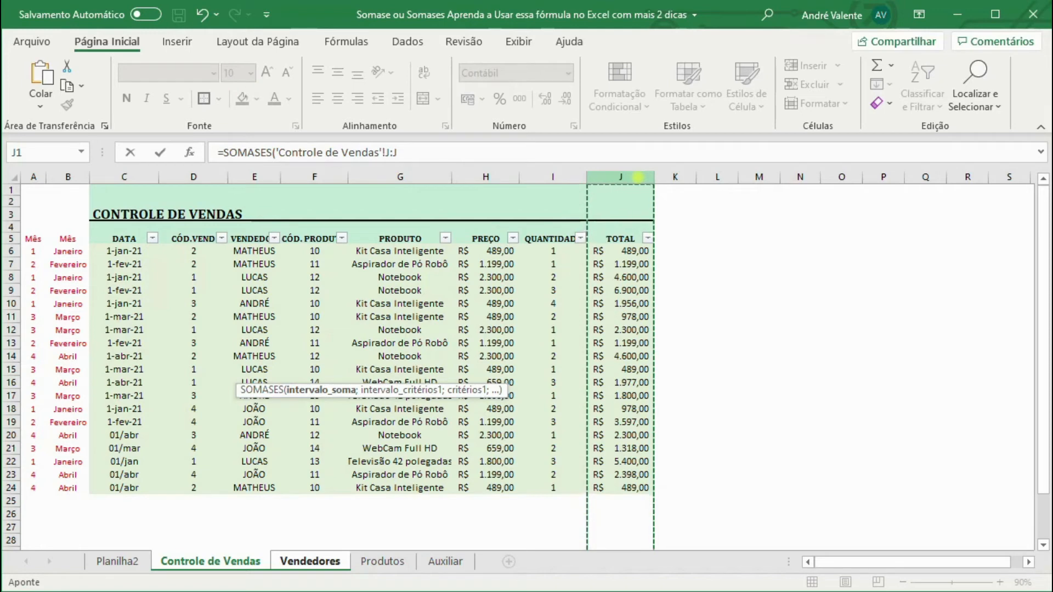
type(";")
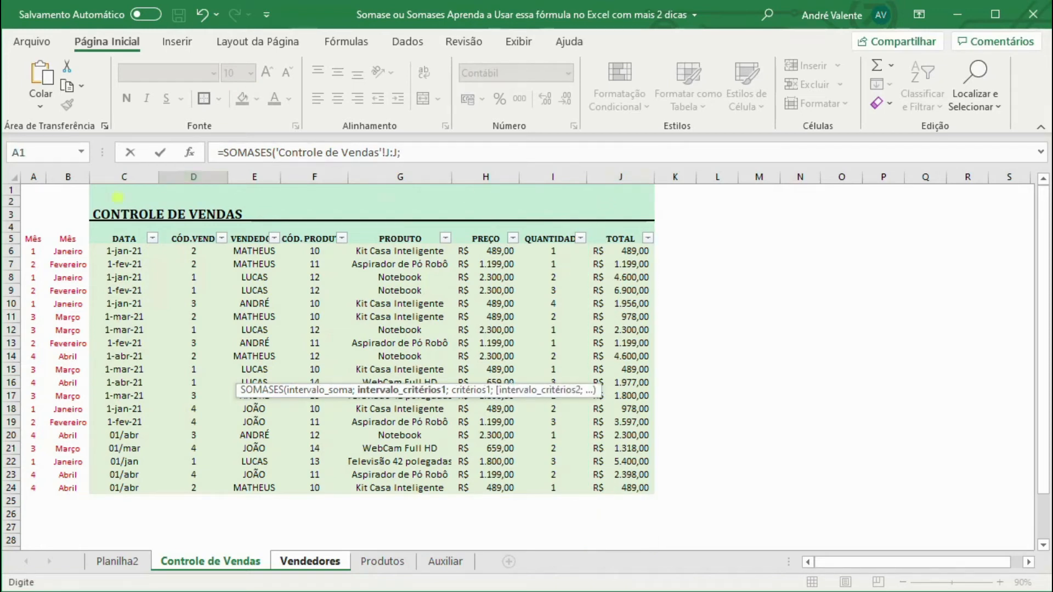
left_click(68, 177)
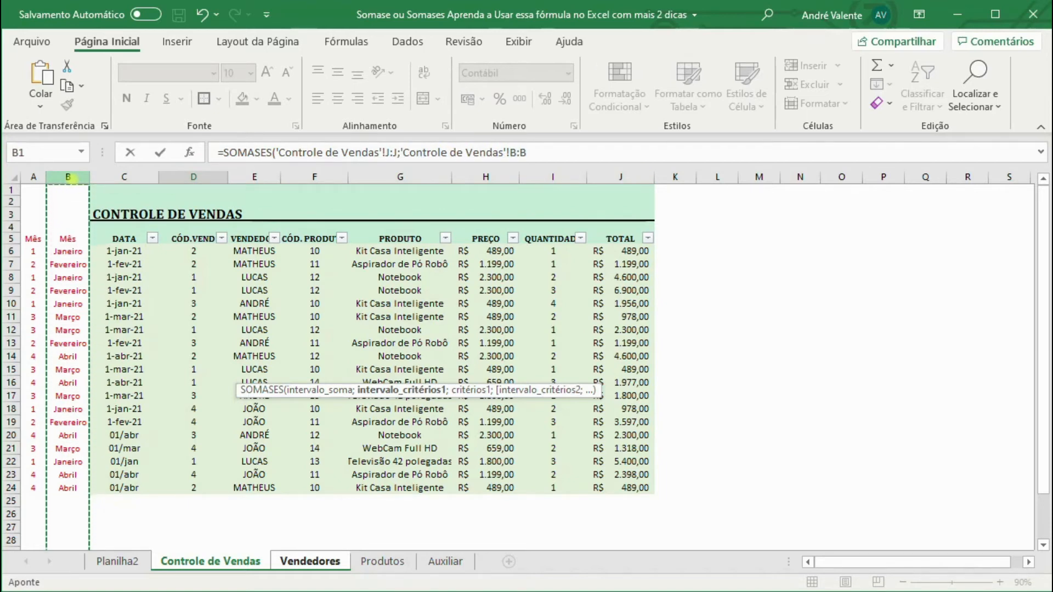
type(";")
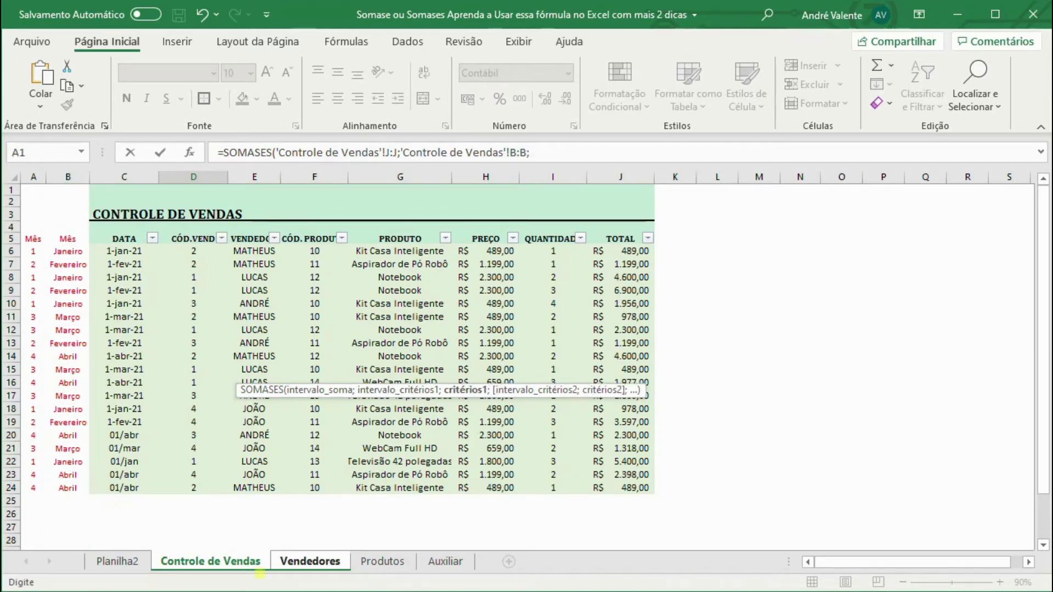
Use the month cell C11 on Vendedores as the first criterion, locked as the absolute reference $C$11.
left_click(310, 561)
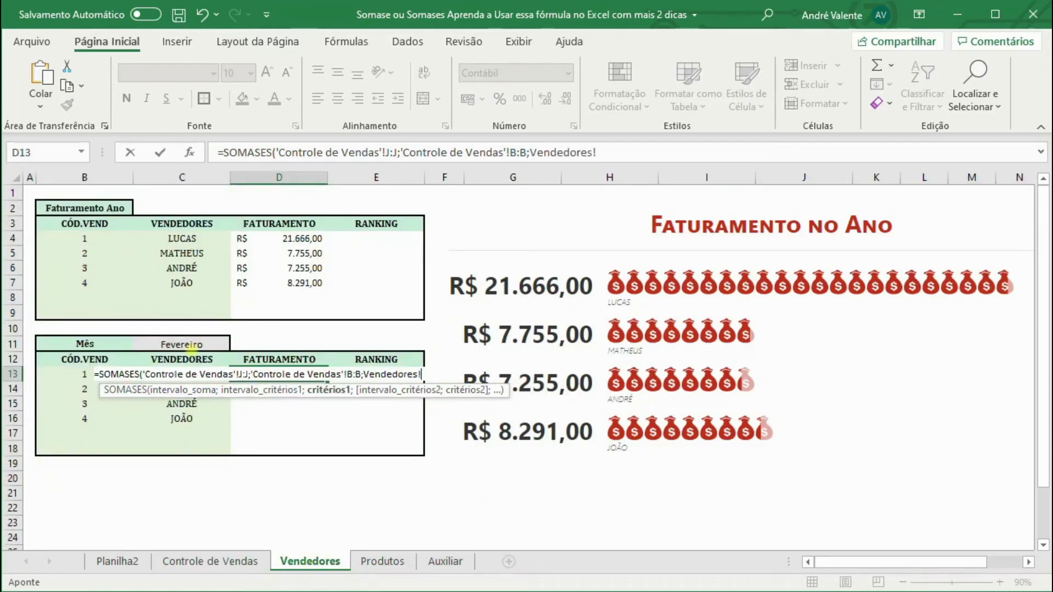
left_click(182, 344)
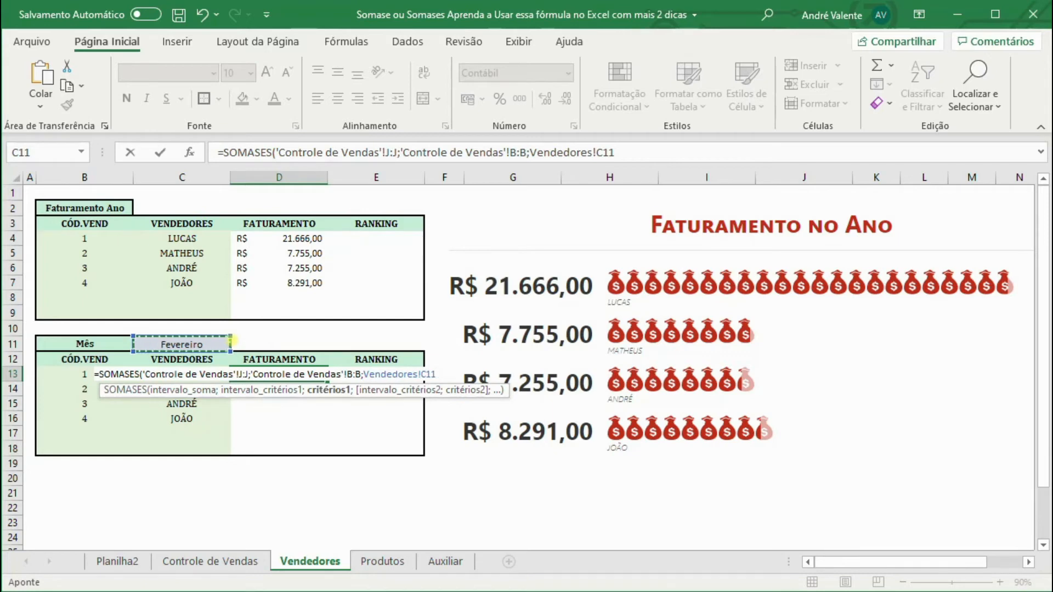
key("F4")
type(";")
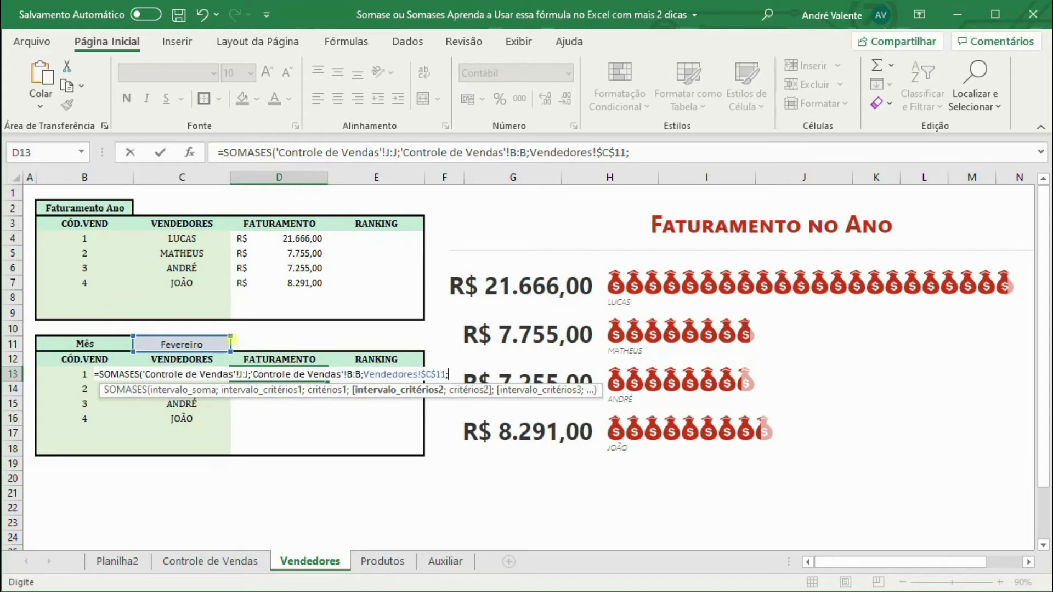
Add column D of Controle de Vendas as the second criteria range, with Vendedores!B13 as its criterion.
left_click(229, 561)
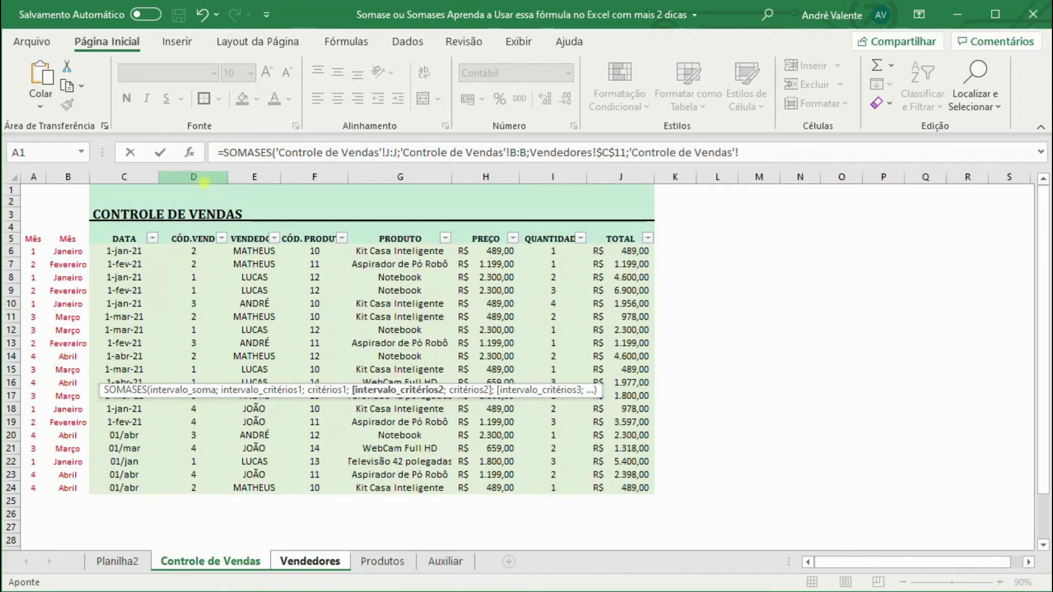
left_click(204, 176)
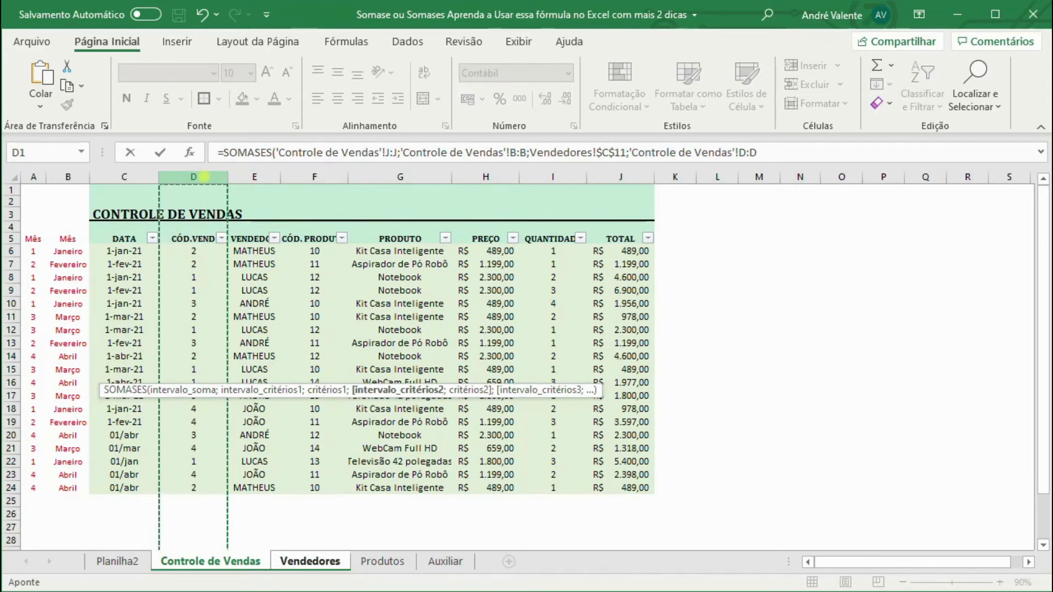
type(";")
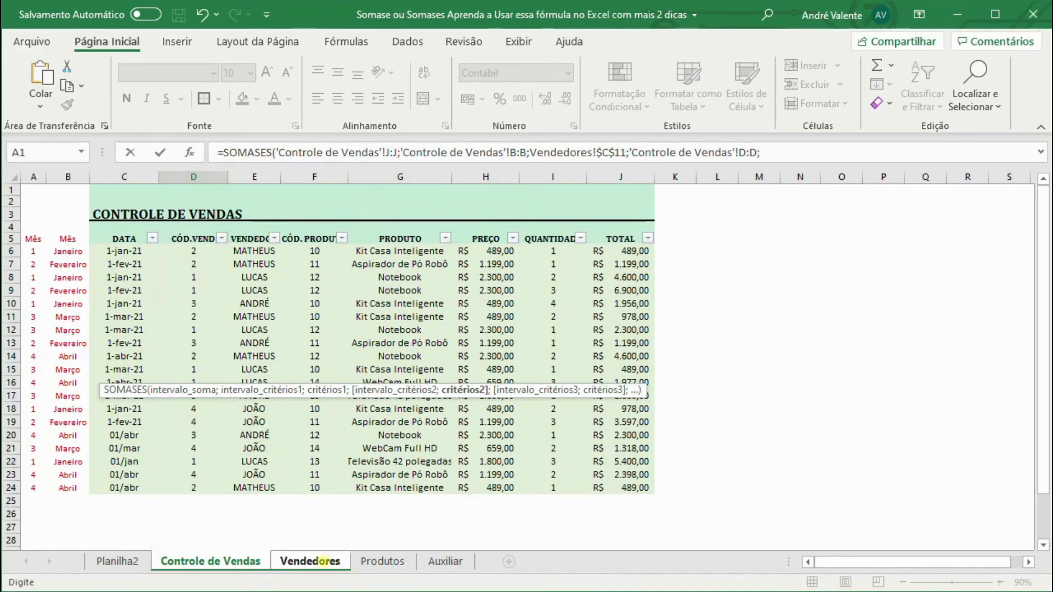
left_click(319, 561)
left_click(96, 402)
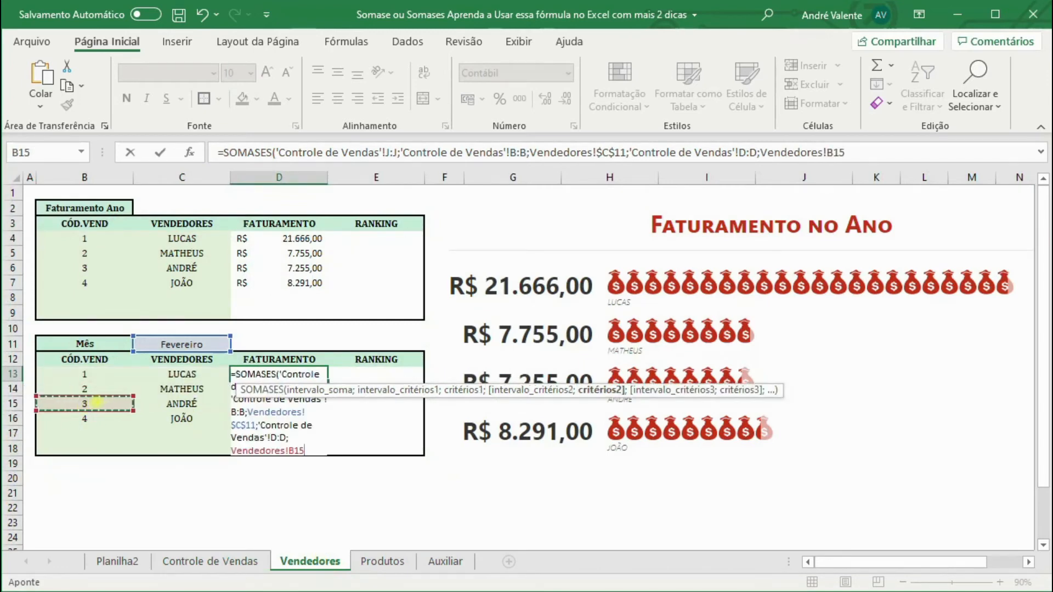
key("Up")
key("Up")
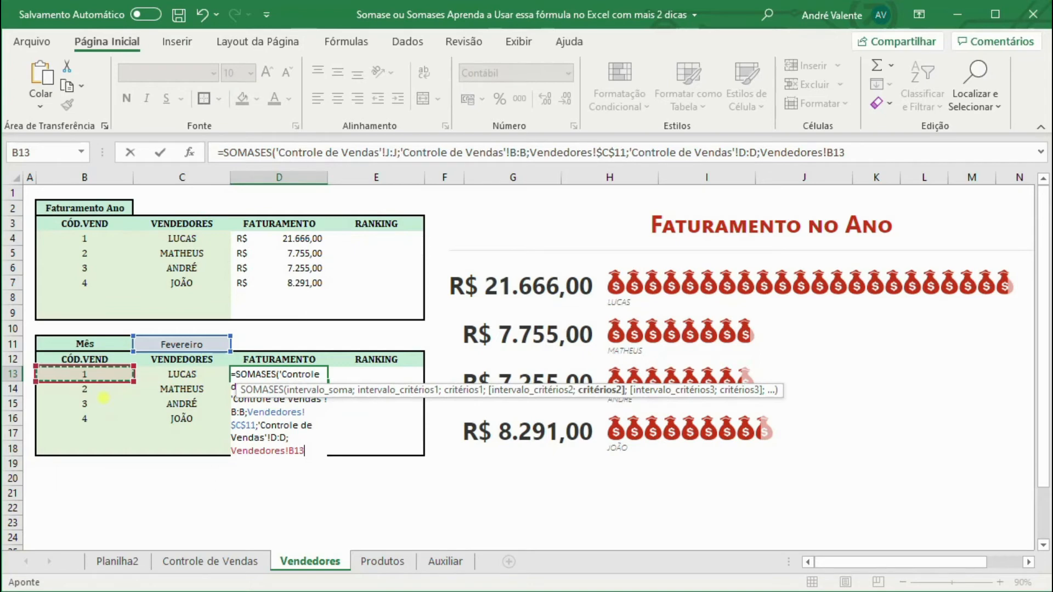
Complete the SOMASES formula in D13 and fill it down to D16 for the remaining sellers.
type(")")
key("ctrl+Return")
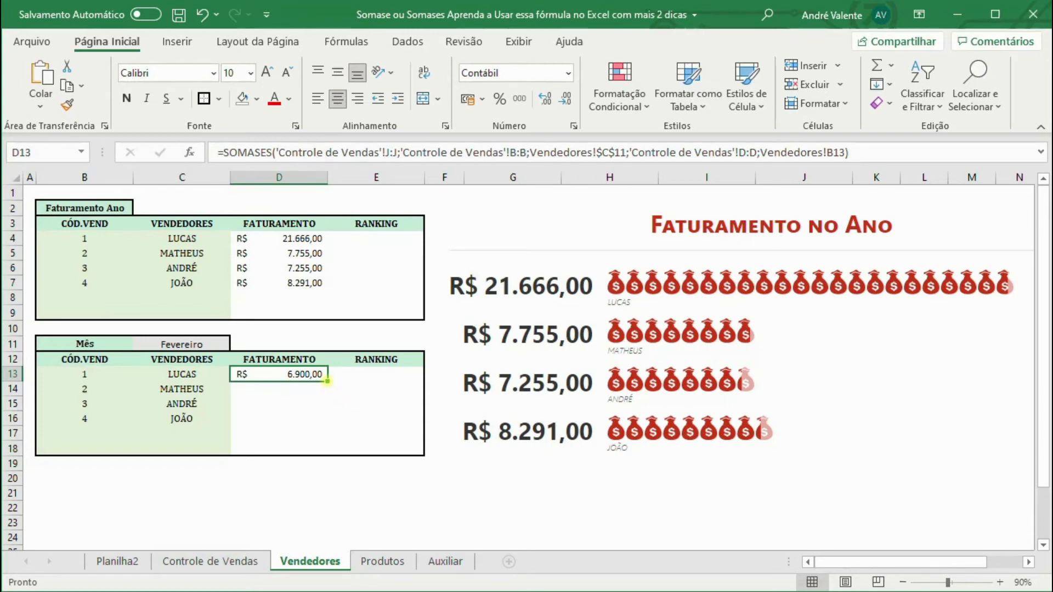
left_click_drag(328, 379, 311, 421)
left_click(305, 389)
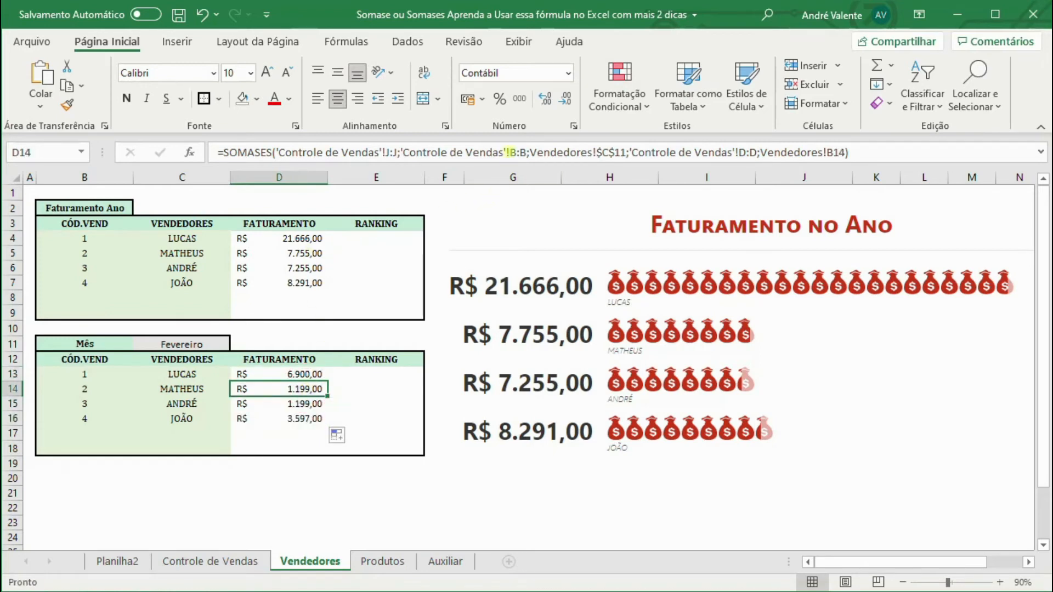
Examine the month and seller-code references in the copied SOMASES formulas in D14 and D16.
left_click(510, 152)
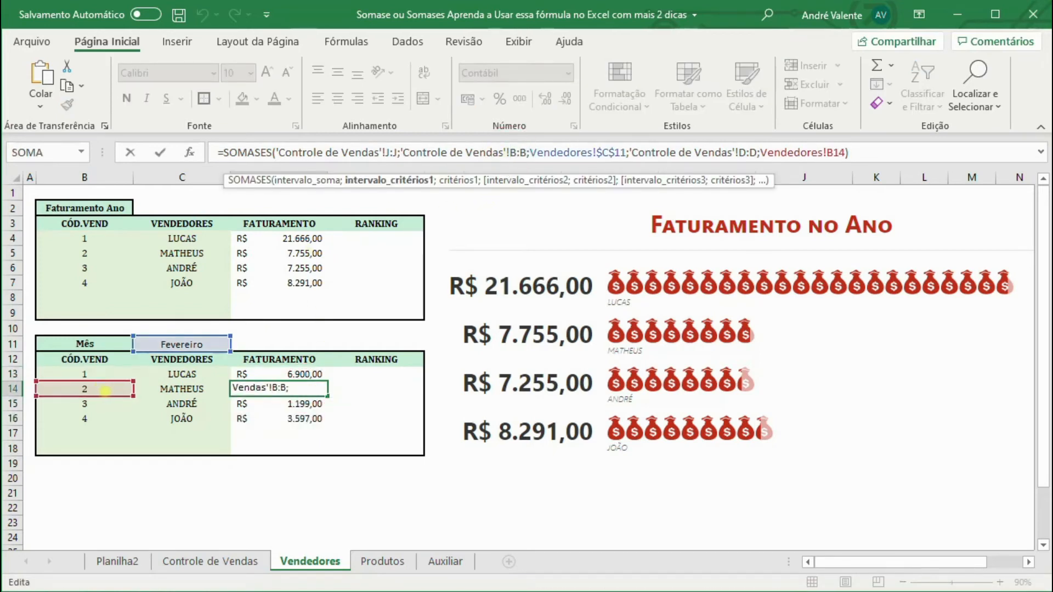
left_click_drag(775, 152, 835, 153)
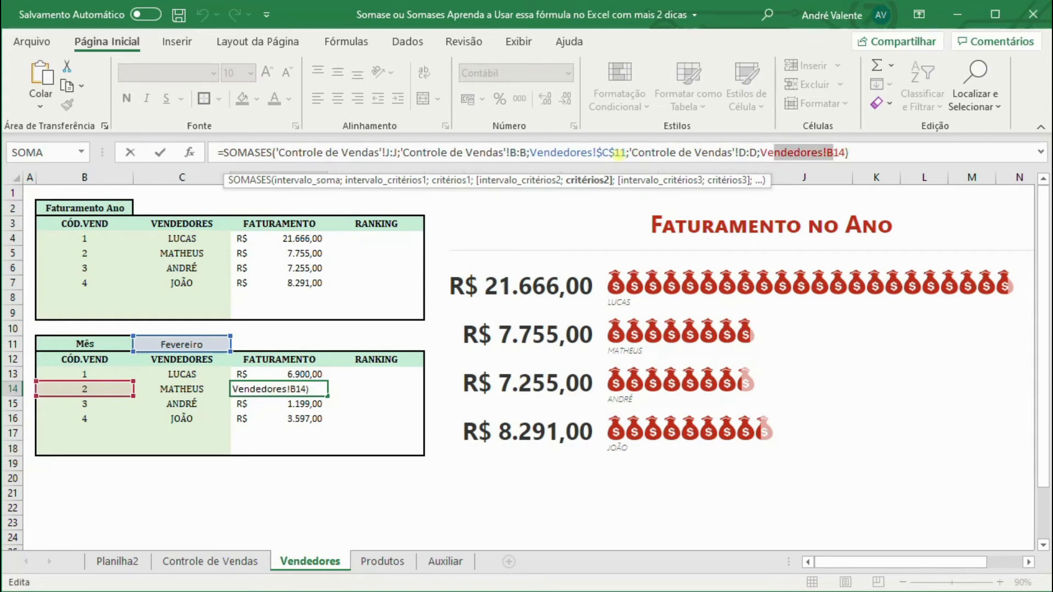
left_click(613, 152)
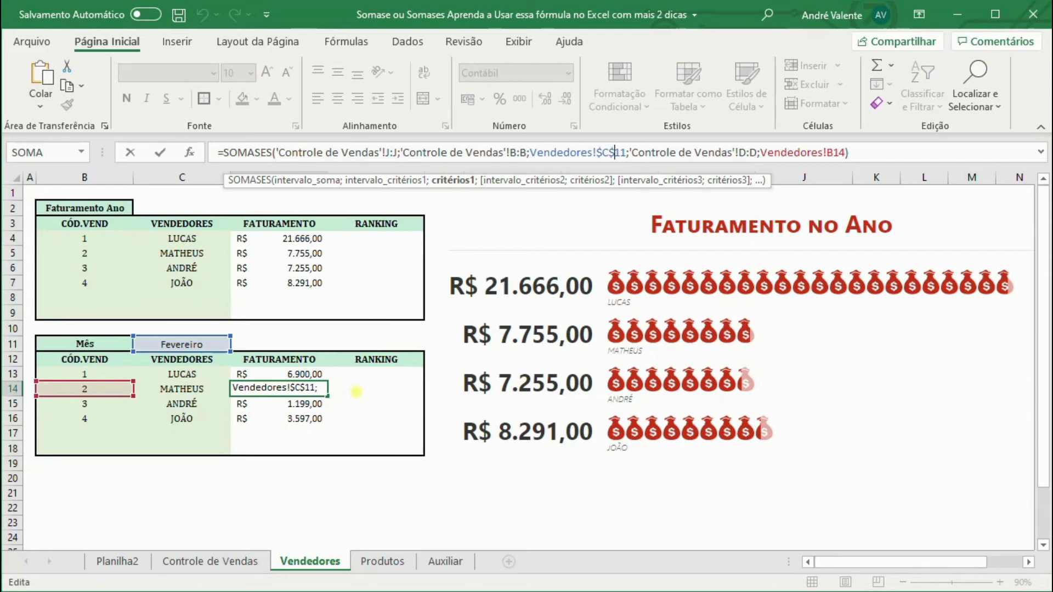
key("ctrl+Return")
left_click(318, 434)
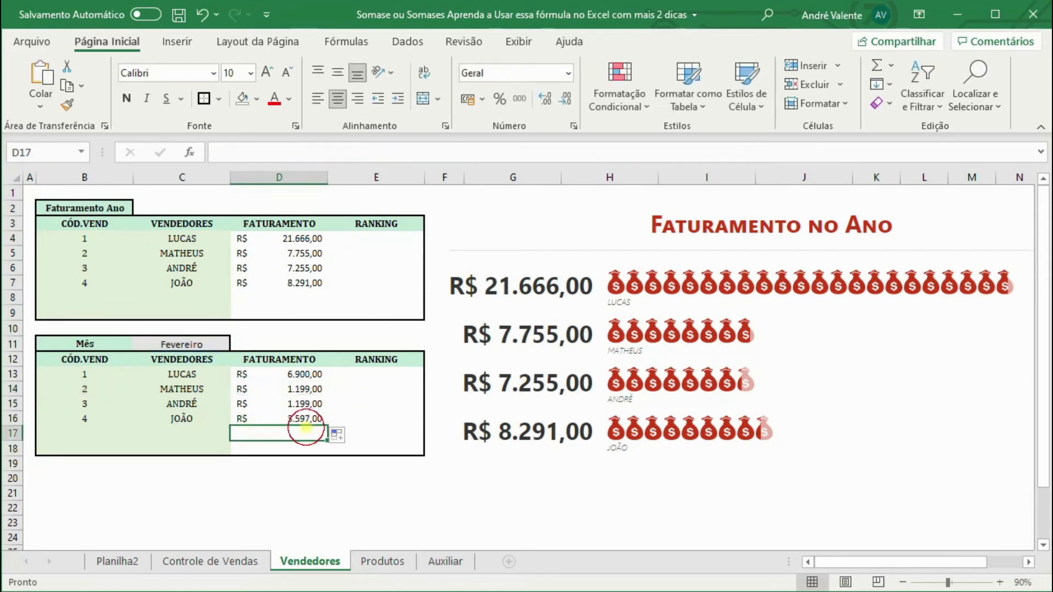
key("Up")
left_click(866, 156)
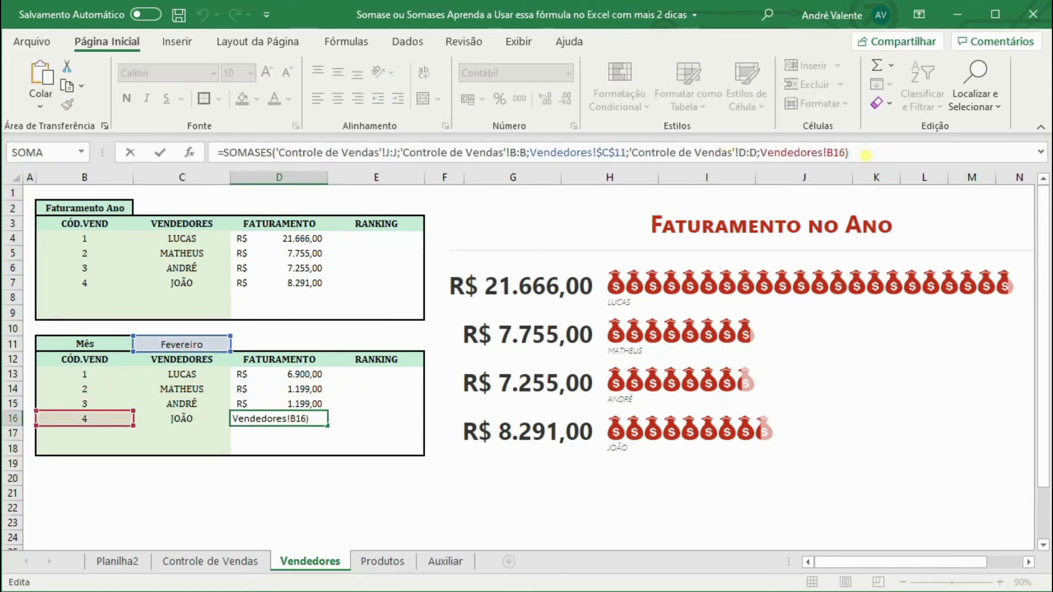
key("ctrl+Return")
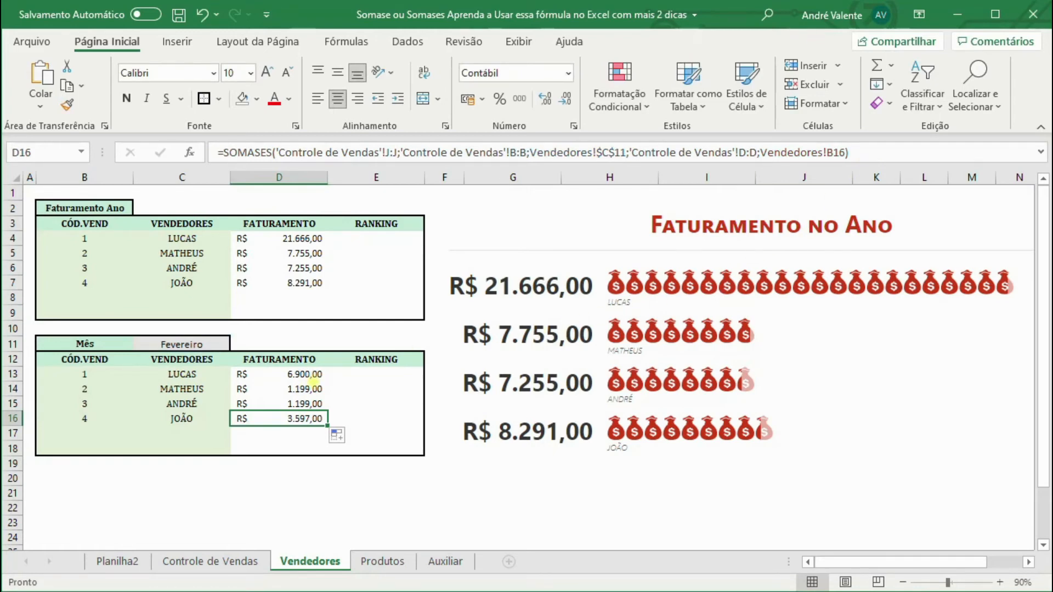
left_click(631, 303)
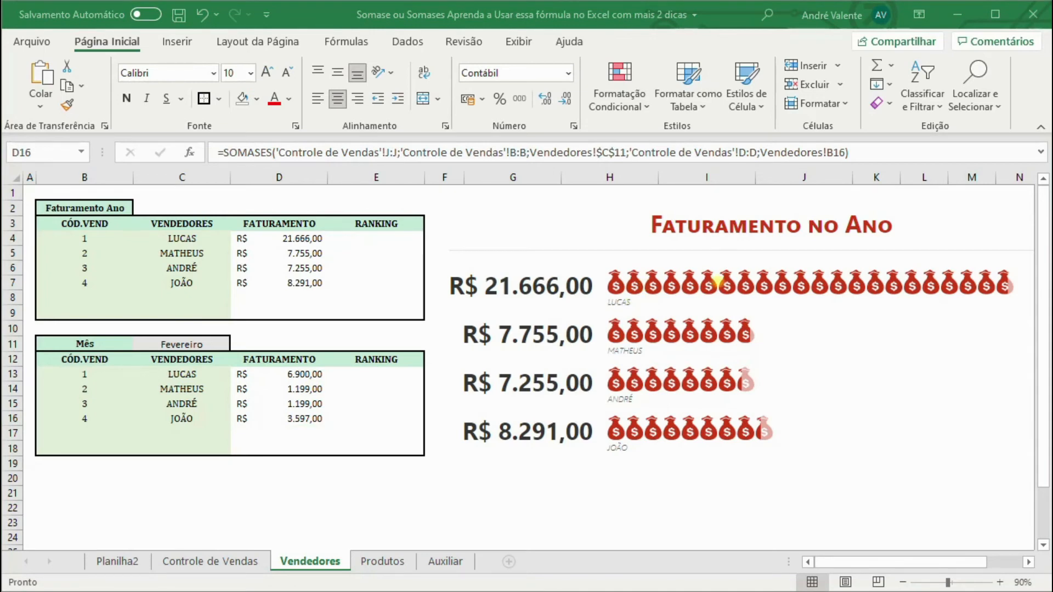
Start an ORDEM.EQ formula in ranking cell E4 of the annual table, with D4 as the number to rank.
left_click(372, 241)
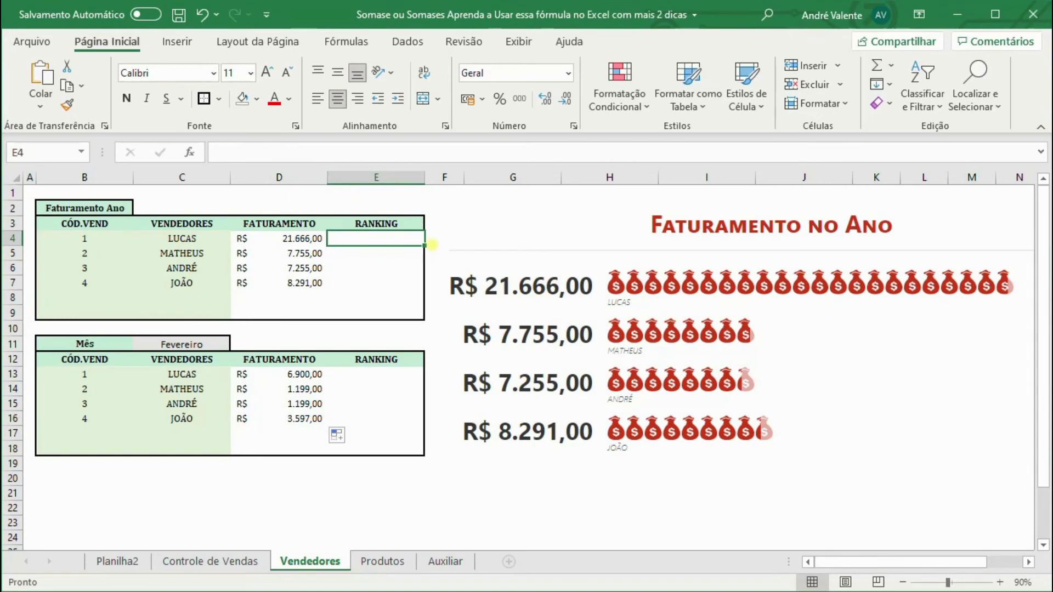
type("=")
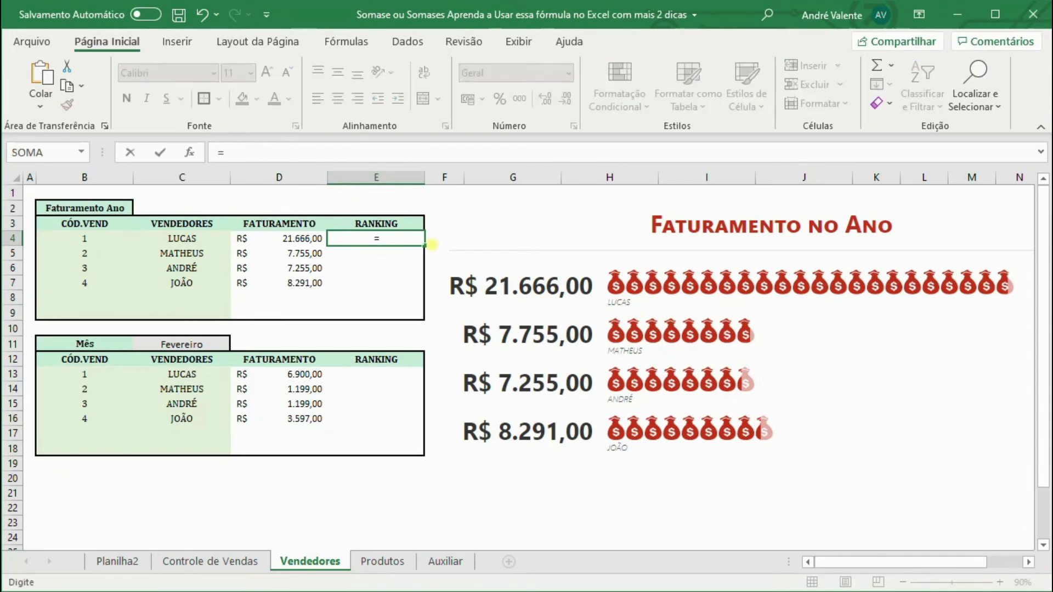
type("or")
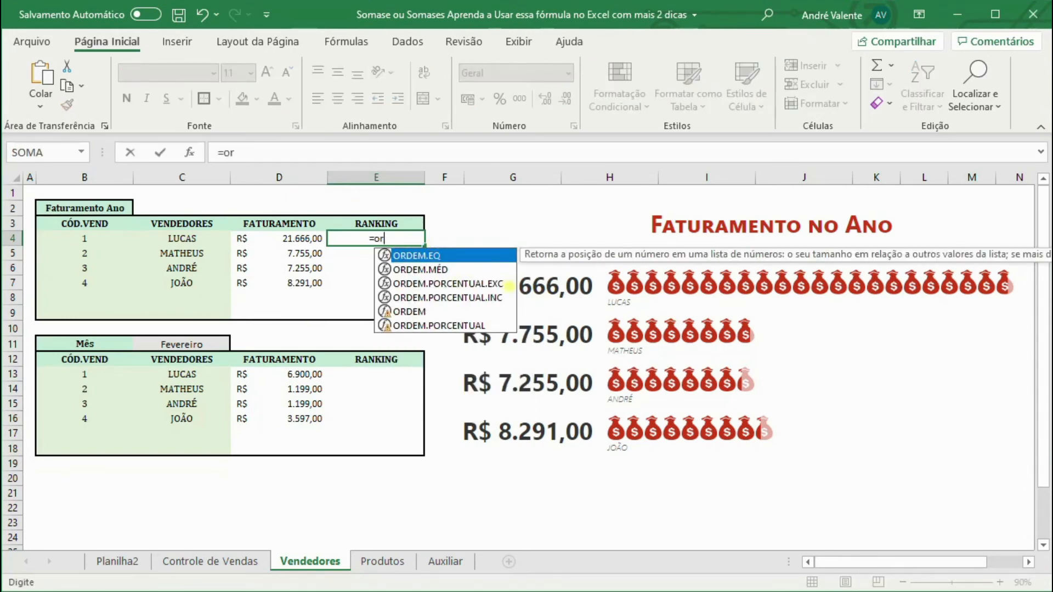
key("Escape")
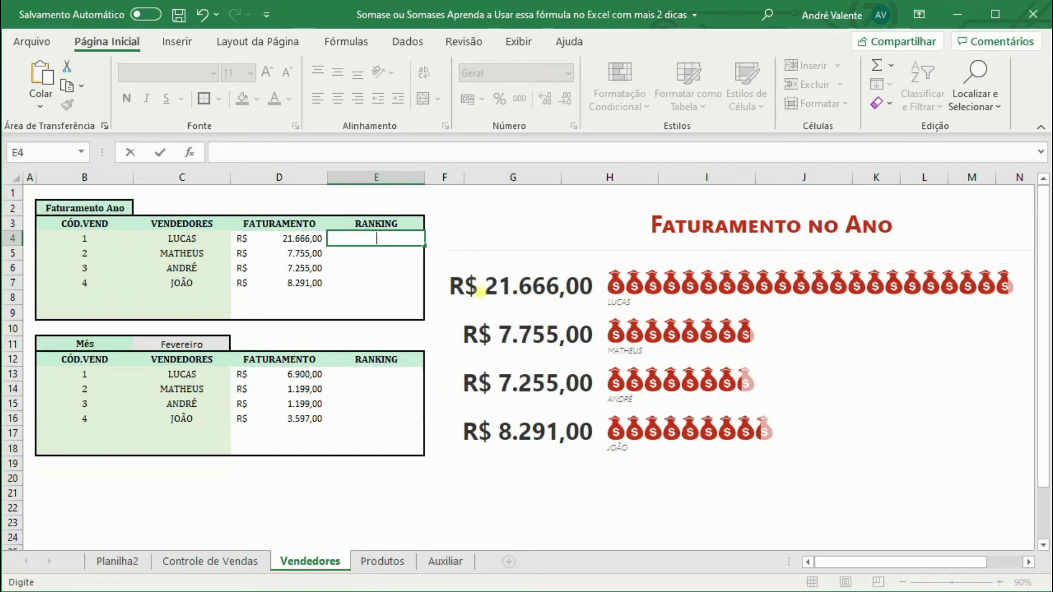
type("=ord")
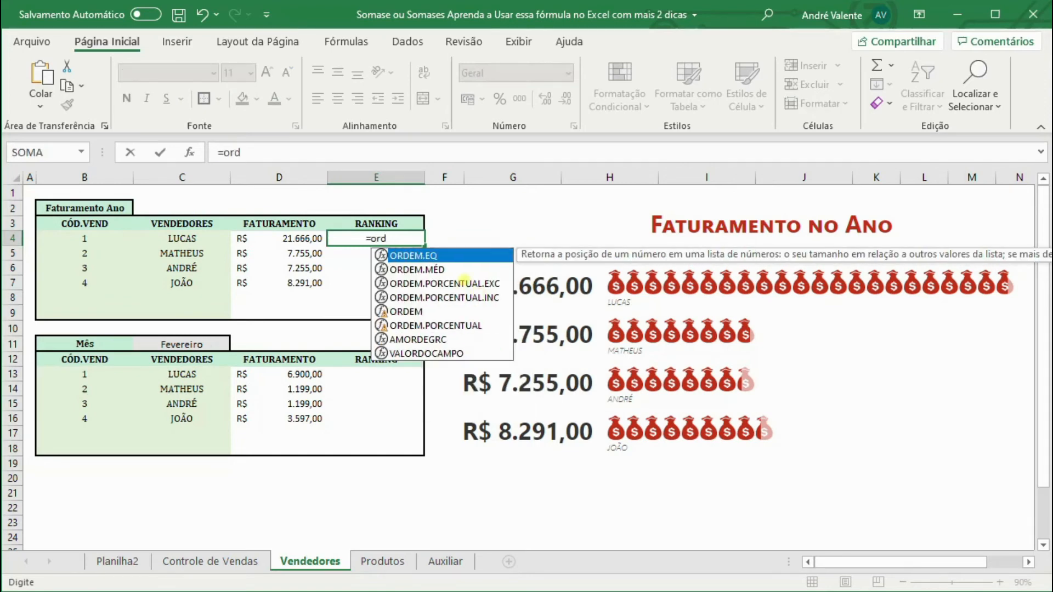
double_click(439, 256)
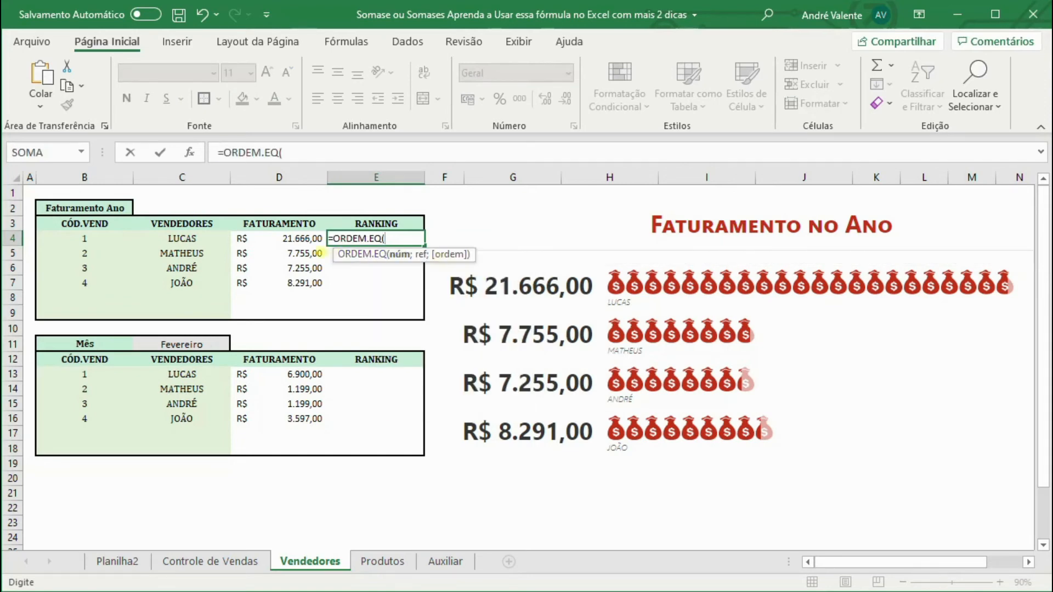
left_click(299, 239)
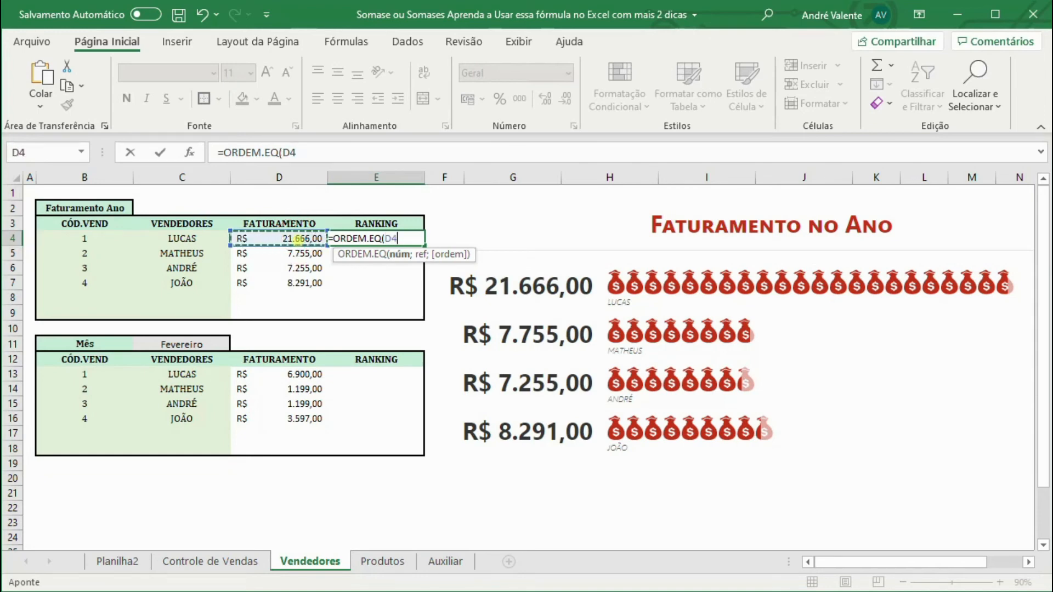
Complete the E4 ranking formula with D4:D7 as the reference range and descending order 0.
type(";")
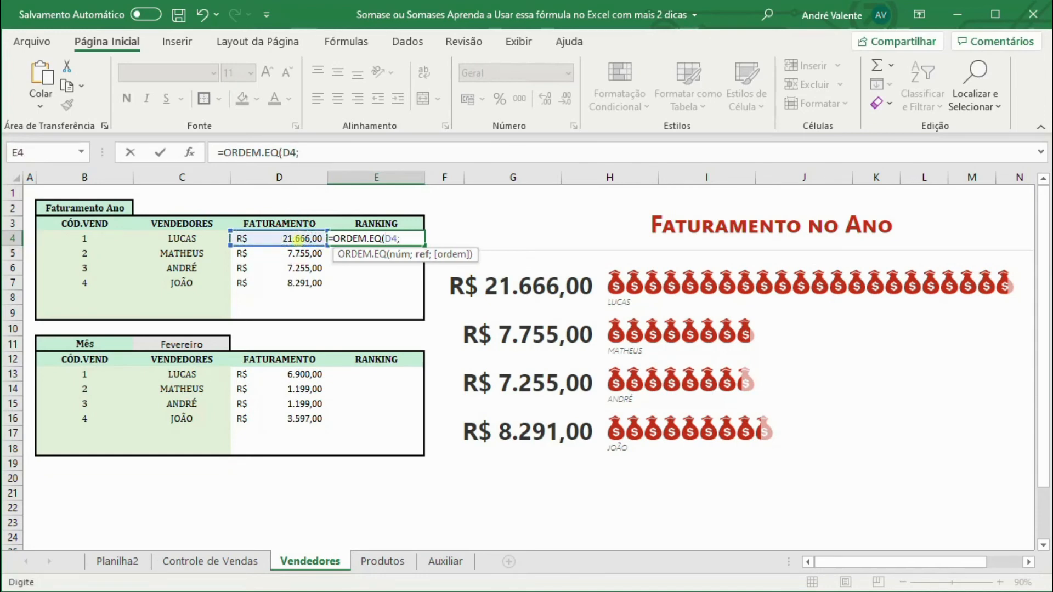
left_click_drag(299, 240, 295, 283)
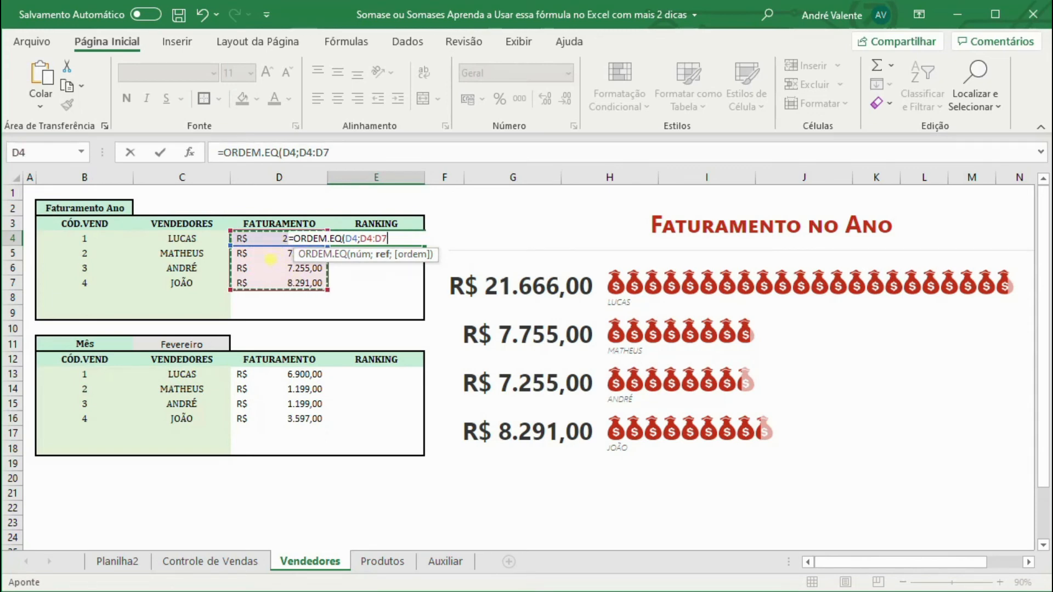
type(";")
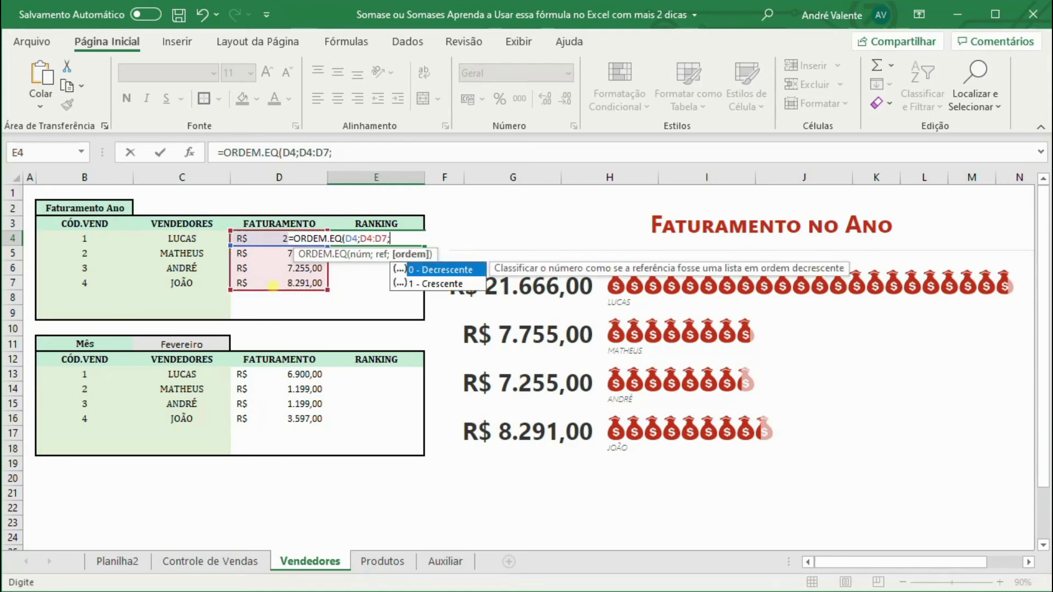
type("0)")
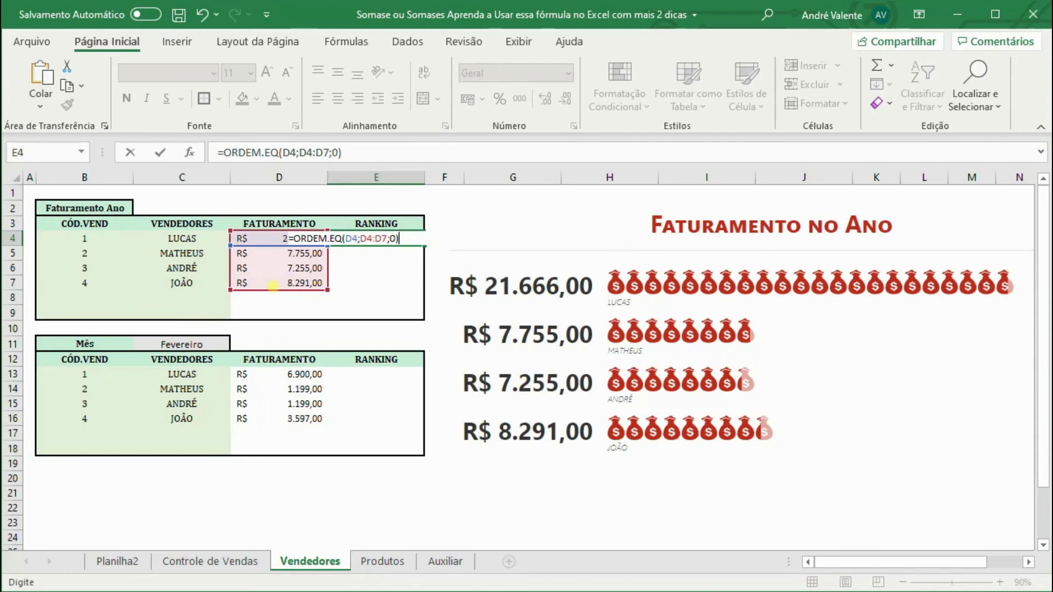
key("Return")
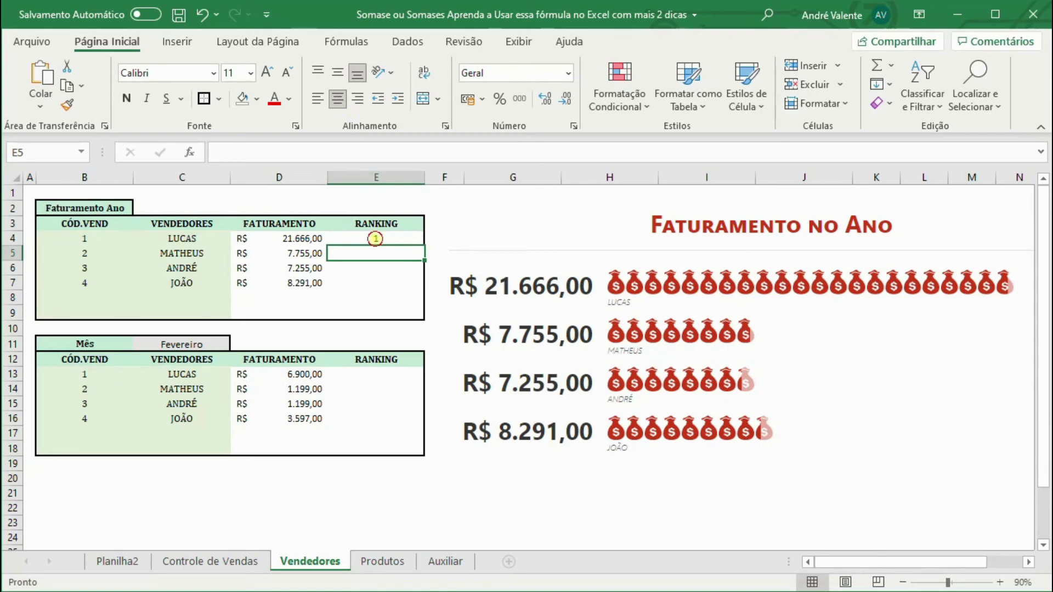
Fill the ranking formula from E4 down to E7 and check the reference range in E5.
left_click(407, 236)
left_click_drag(425, 245, 408, 286)
left_click(396, 253)
left_click(384, 281)
left_click(386, 254)
left_click(373, 153)
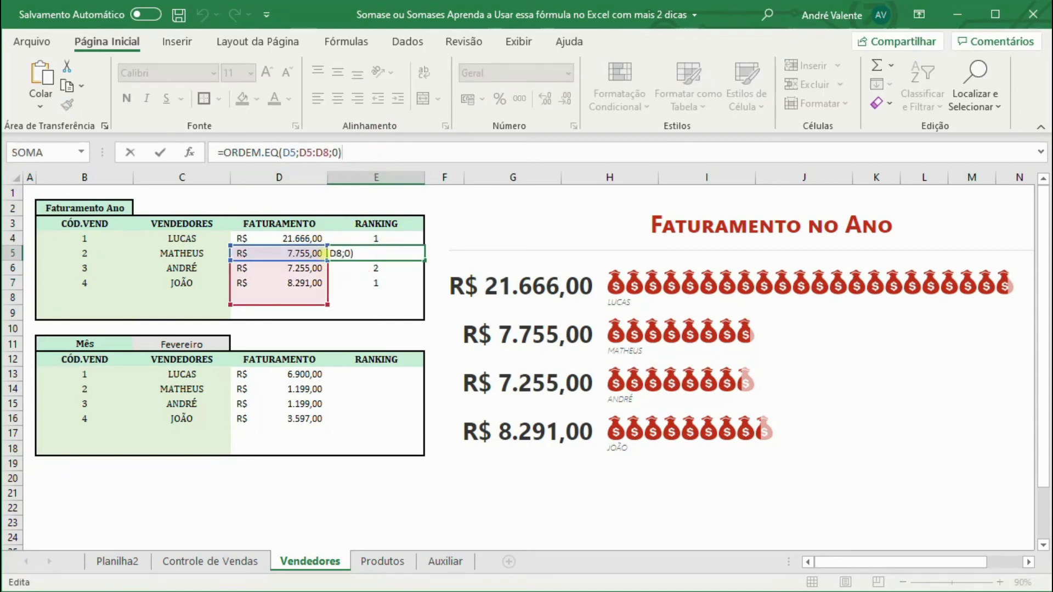
left_click(373, 256)
left_click(370, 155)
key("Escape")
Correct the reference range in the E5 ranking formula to D4:D7 and lock it as $D$4:$D$7.
left_click(366, 273)
left_click(369, 252)
left_click(372, 148)
left_click_drag(330, 276, 328, 261)
left_click(331, 151)
key("F4")
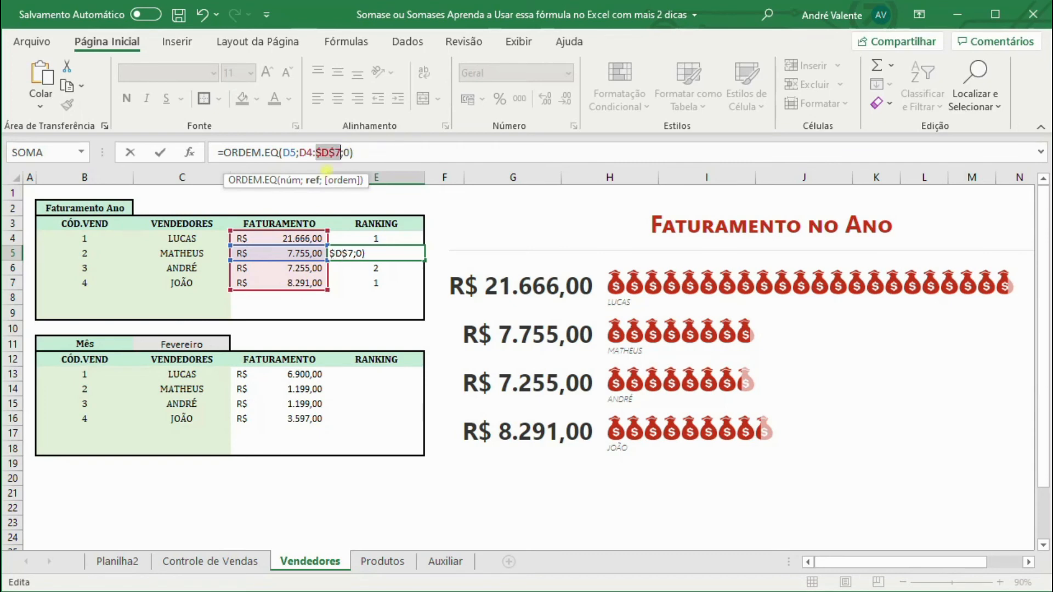
left_click(305, 152)
key("F4")
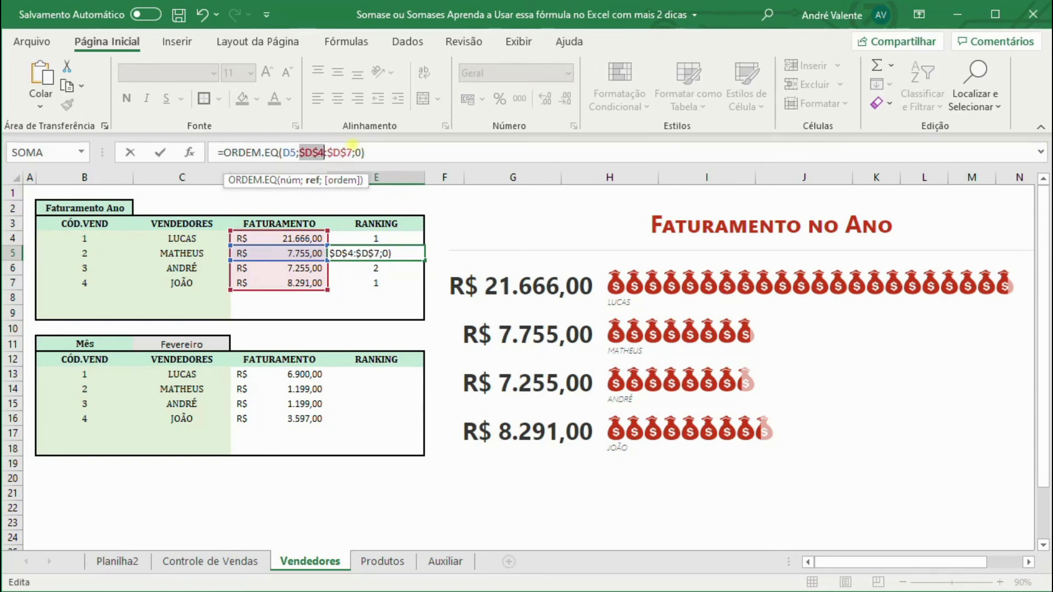
key("Return")
Fill the corrected ranking formula from E5 down to E7 and check the ranking formulas in the annual table.
left_click(404, 253)
mouse_move(424, 260)
left_mouse_down()
mouse_move(415, 275)
mouse_move(421, 266)
left_mouse_up()
left_click(393, 238)
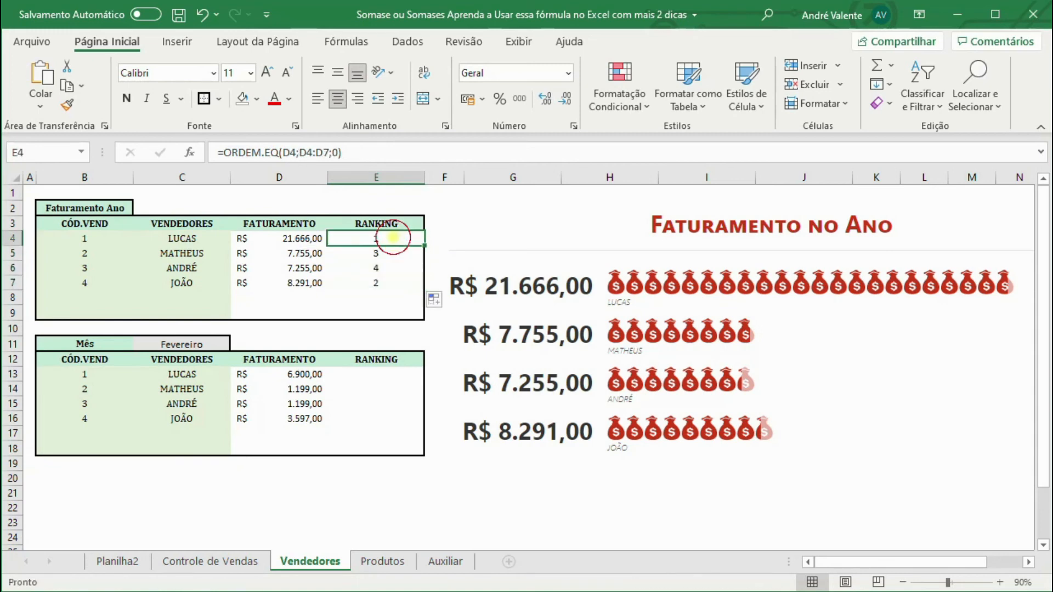
left_click(396, 282)
left_click(396, 268)
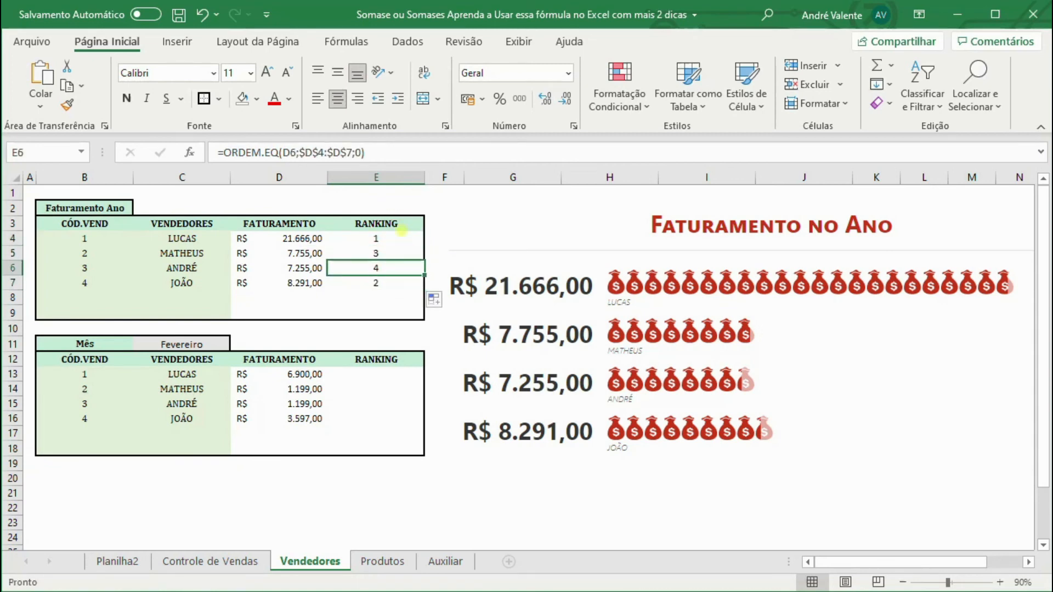
left_click(400, 152)
key("Escape")
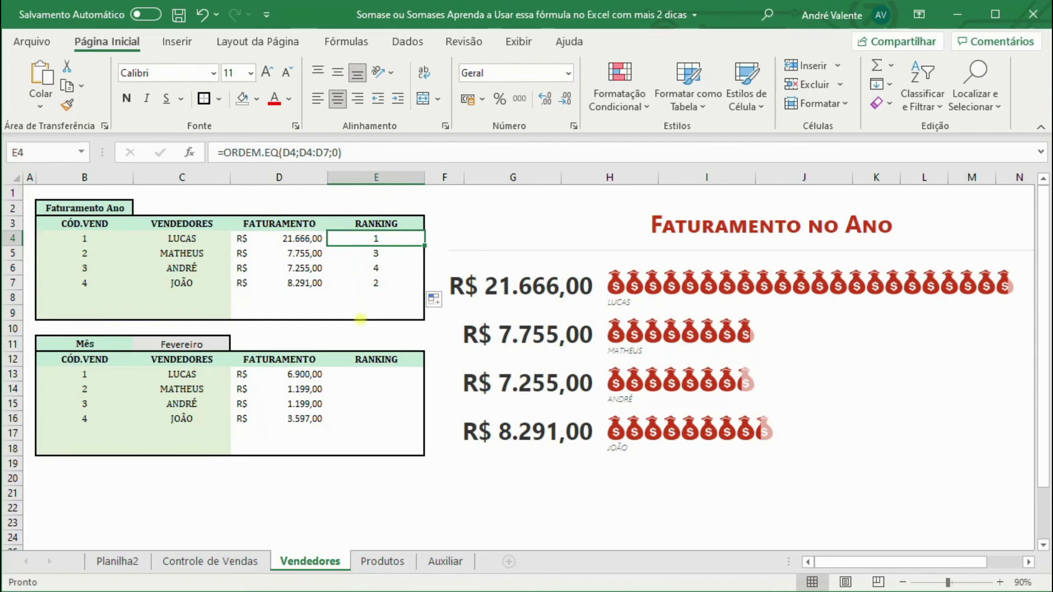
Start an ORDEM.EQ formula in ranking cell E13 of the monthly table, with D13 as the number to rank.
left_click(357, 377)
type("=ord")
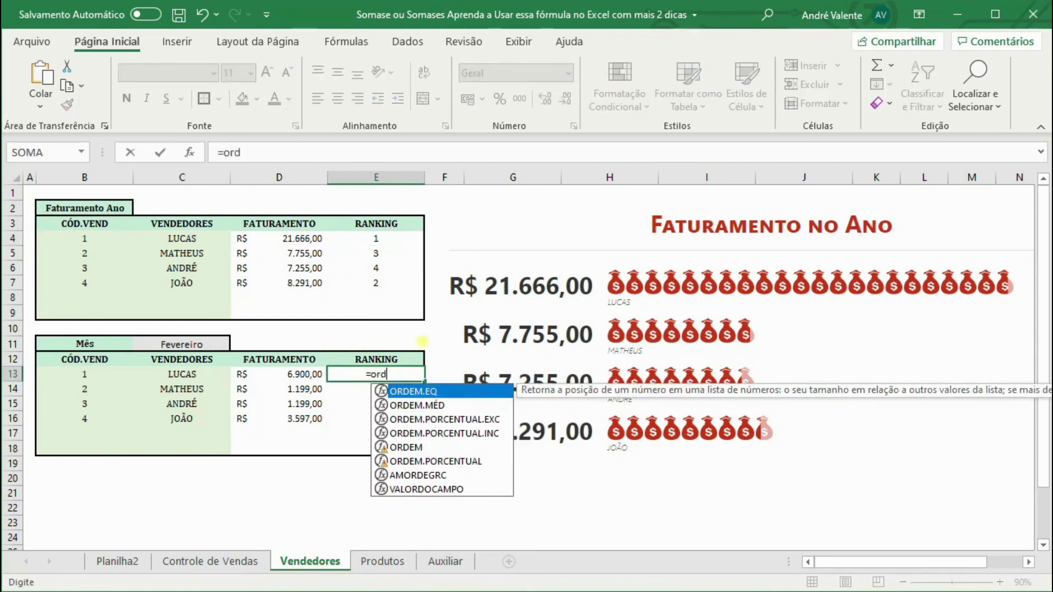
key("Tab")
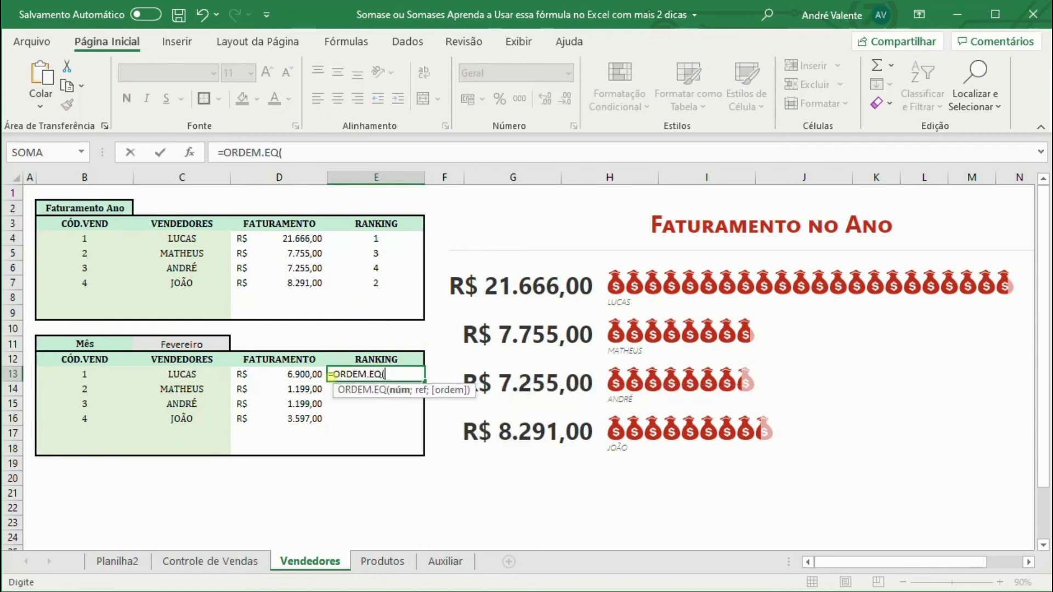
left_click(296, 375)
type(";")
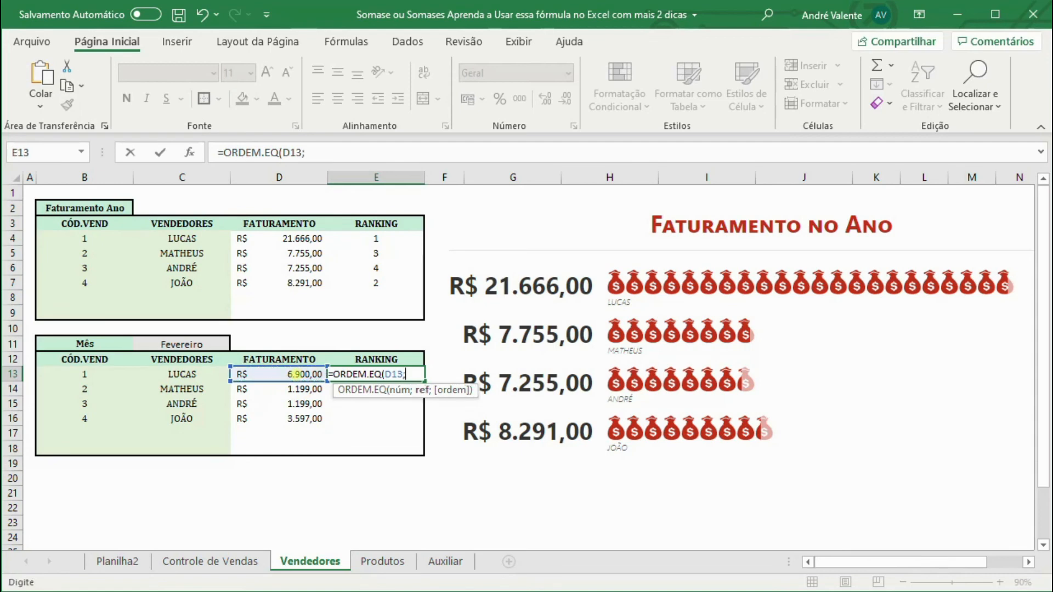
Complete the E13 ranking formula with the absolute reference range $D$13:$D$16 and descending order 0.
left_click_drag(297, 374, 303, 419)
key("F4")
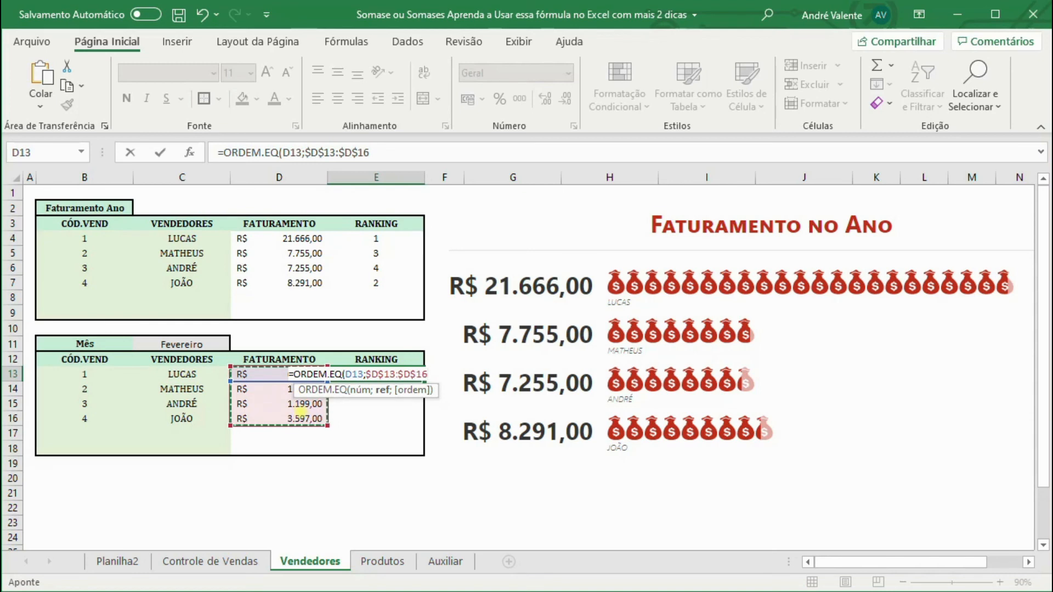
type(";")
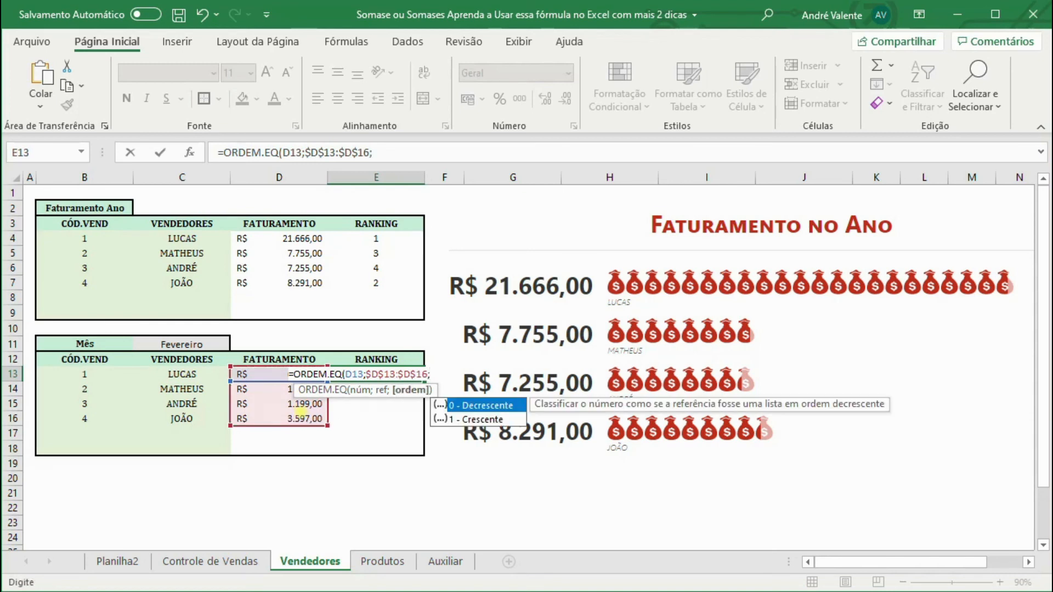
type("0)")
key("Return")
Fill the monthly ranking formula from E13 down to E16 and check the copied results.
left_click(402, 377)
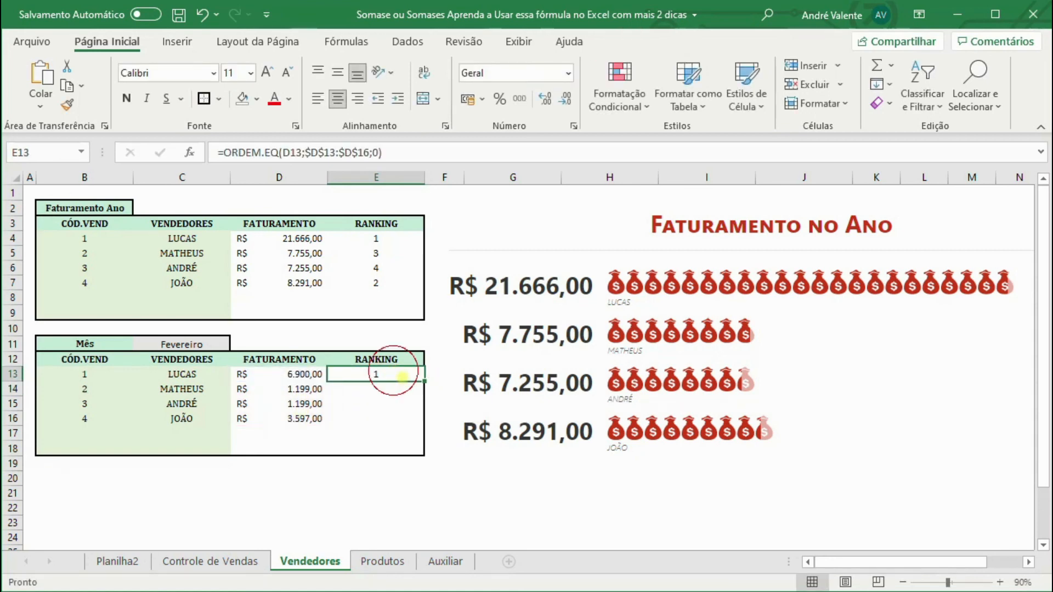
left_click_drag(425, 381, 422, 425)
left_click(408, 377)
left_click(396, 421)
left_click(391, 393)
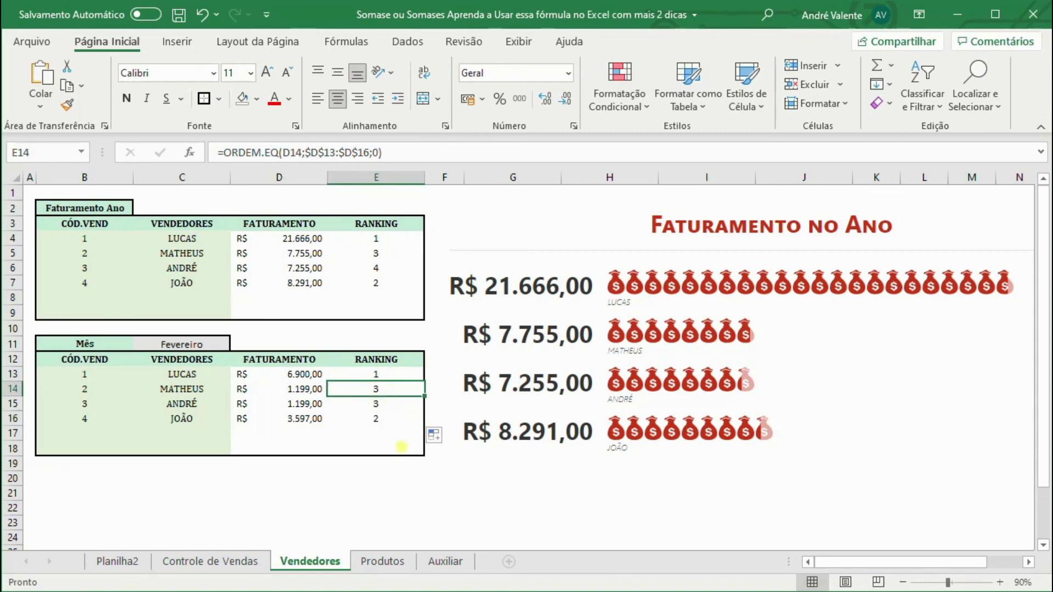
Set the month in C11 to Janeiro and check the monthly table's recalculated revenue and ranking formulas.
left_click(180, 344)
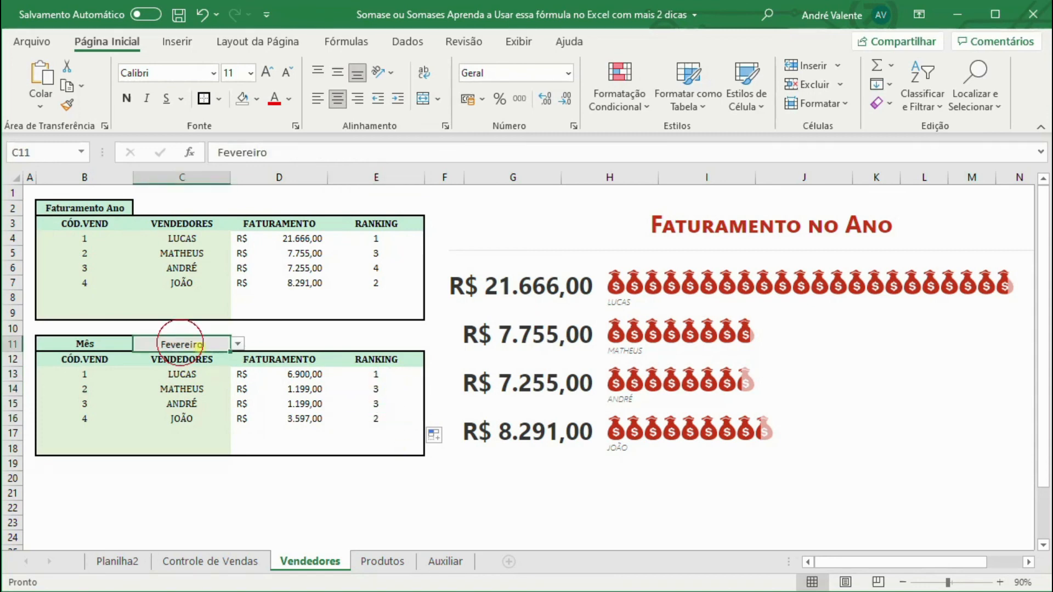
left_click(237, 344)
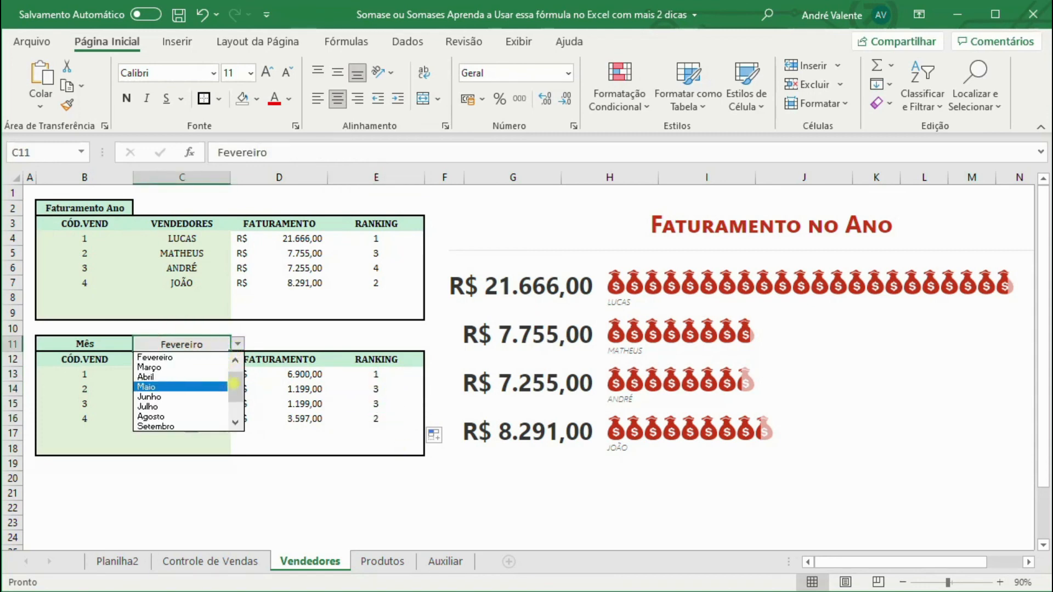
left_click(164, 357)
left_click(351, 384)
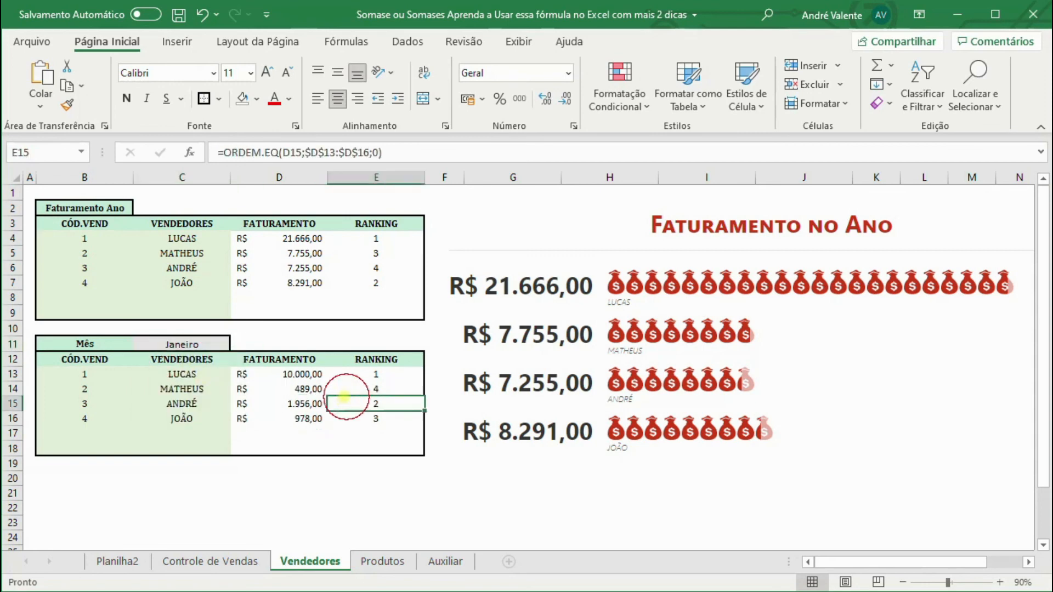
left_click(326, 376)
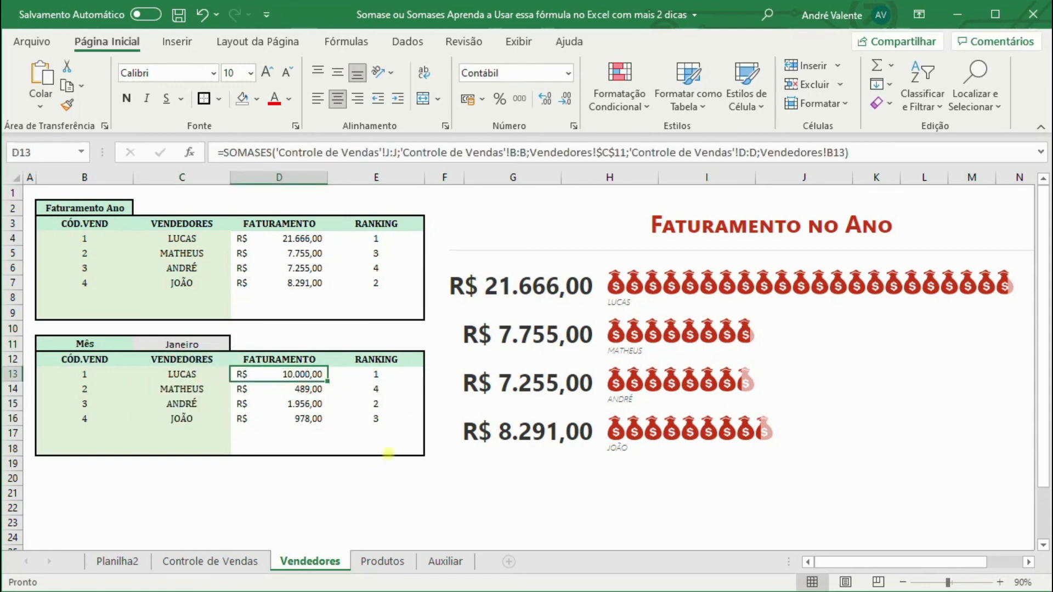
Review the month criterion in C11, the seller code in B13, and the full monthly and annual revenue tables.
left_click(181, 348)
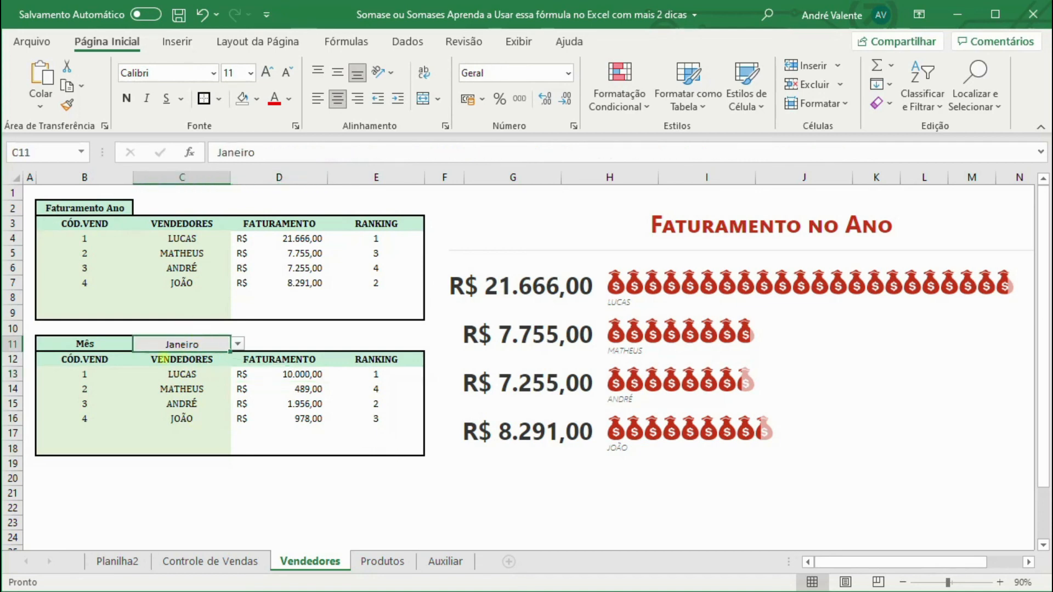
left_click(83, 376)
left_click(205, 345)
left_click_drag(91, 350, 377, 440)
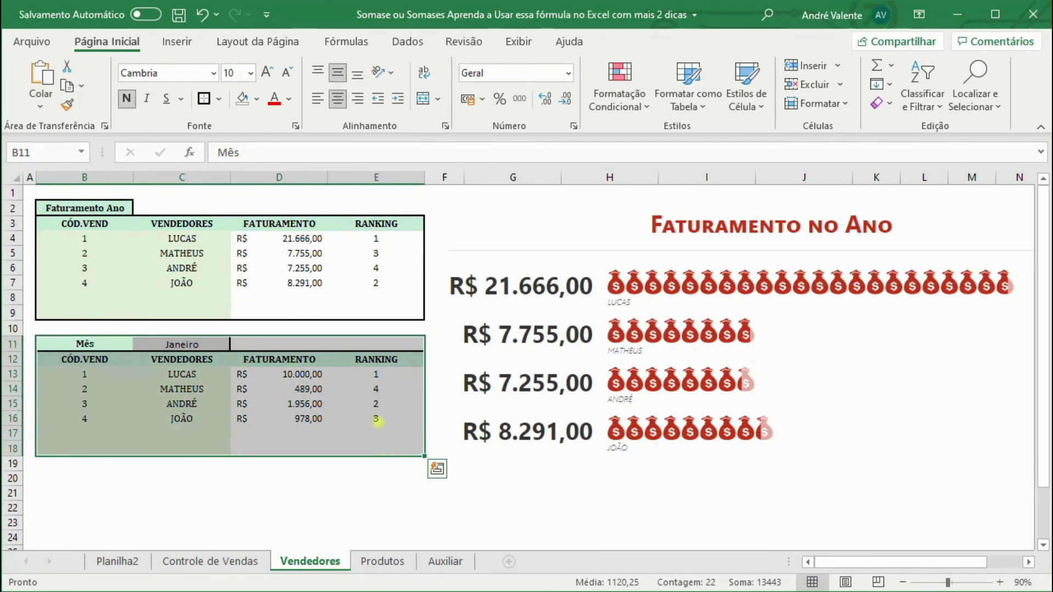
left_click_drag(88, 210, 387, 312)
left_click(376, 360)
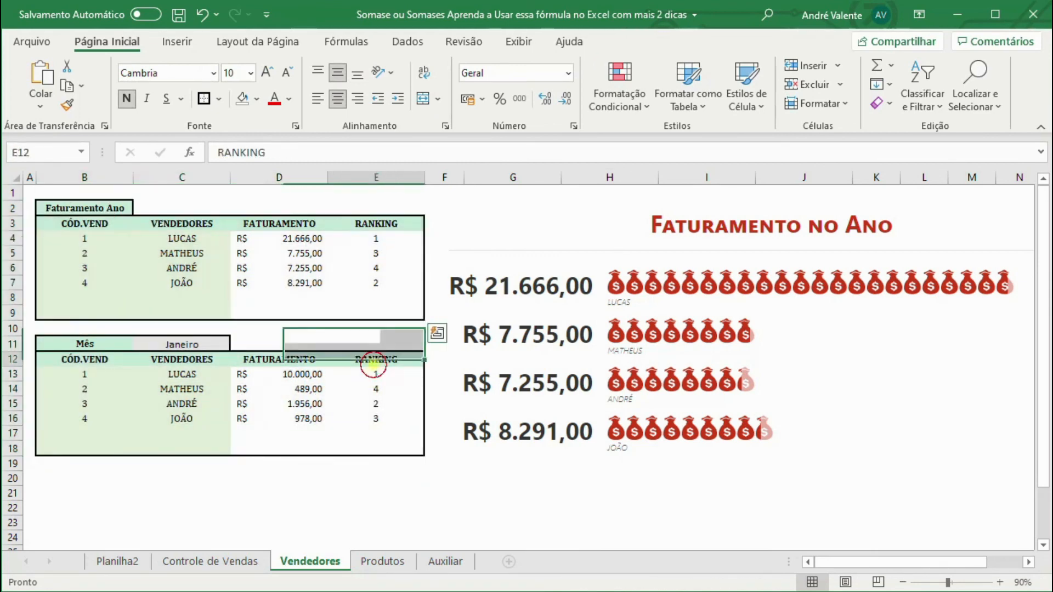